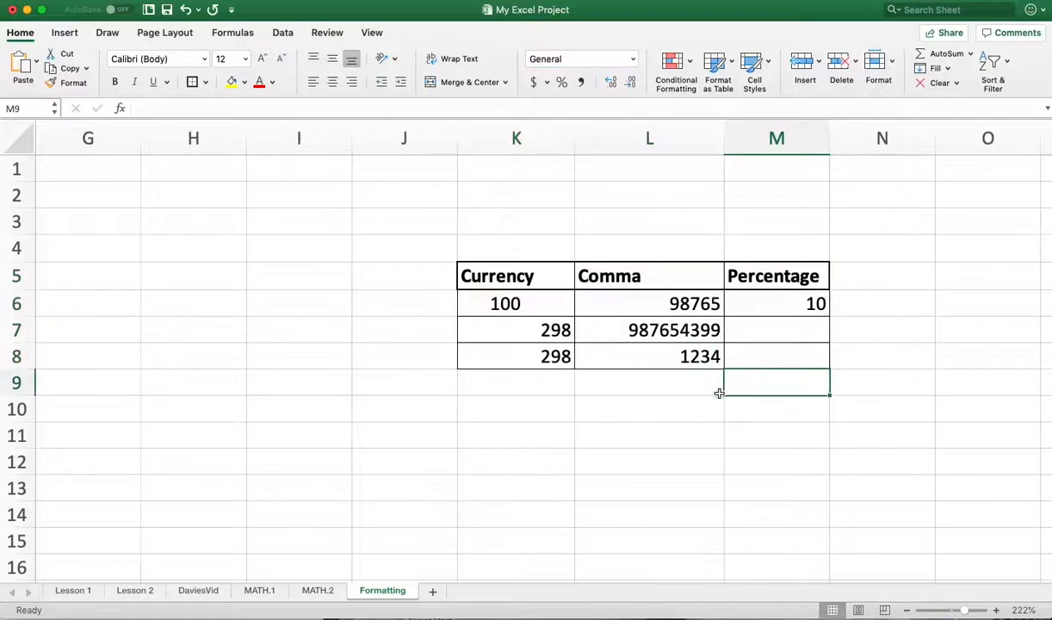
# - Format cell K6 in the Currency column with the Currency number format
pyautogui.click(506, 303)
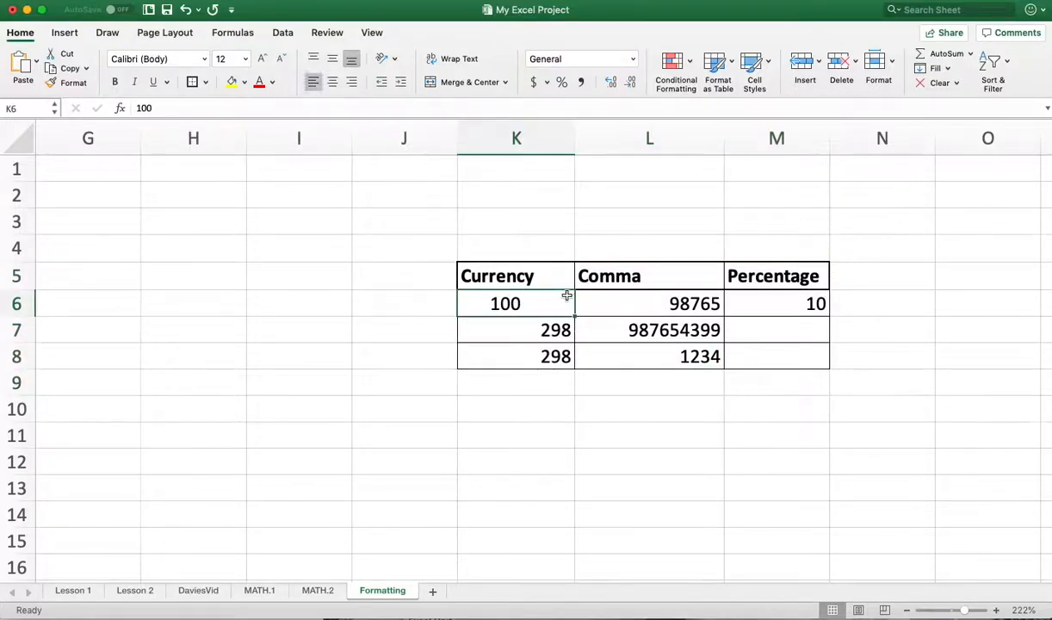
pyautogui.click(632, 59)
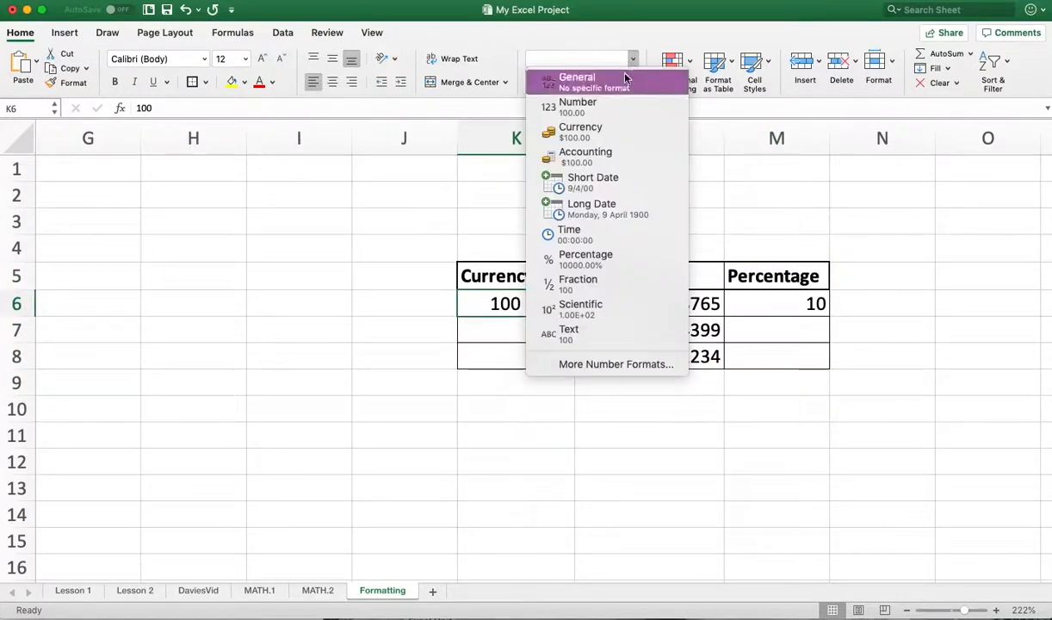
pyautogui.click(603, 132)
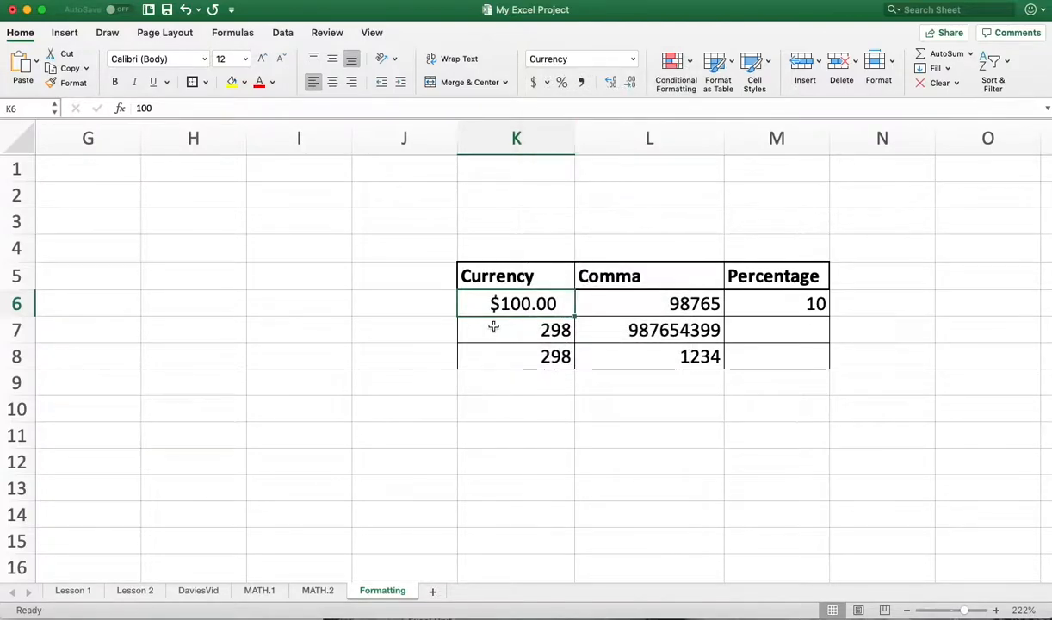
# - Apply the Accounting number format to cell K7 and fill it down into K8
pyautogui.click(538, 330)
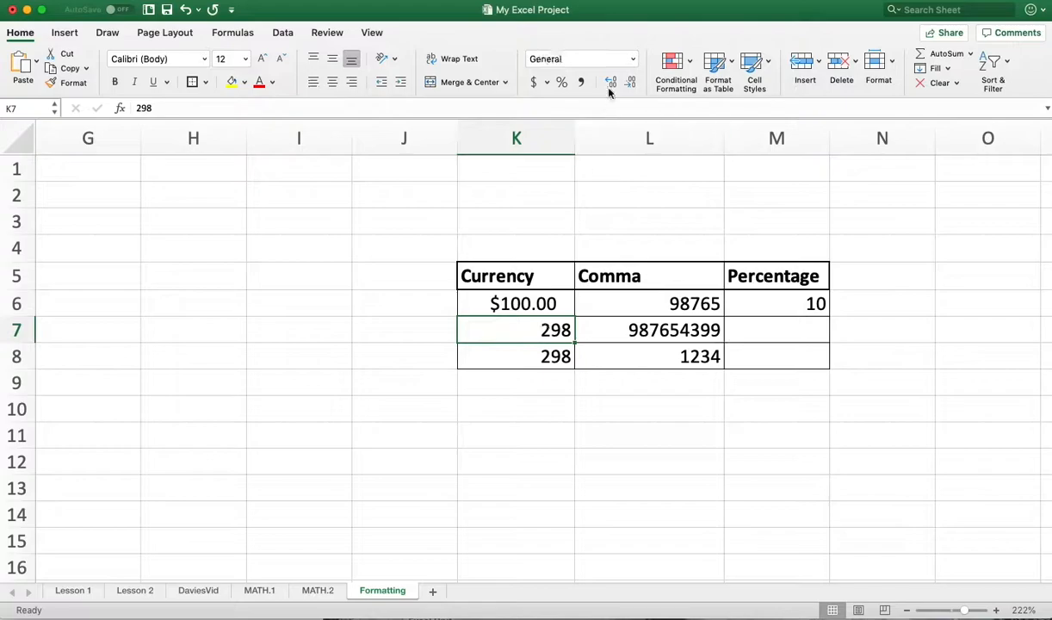
pyautogui.click(606, 58)
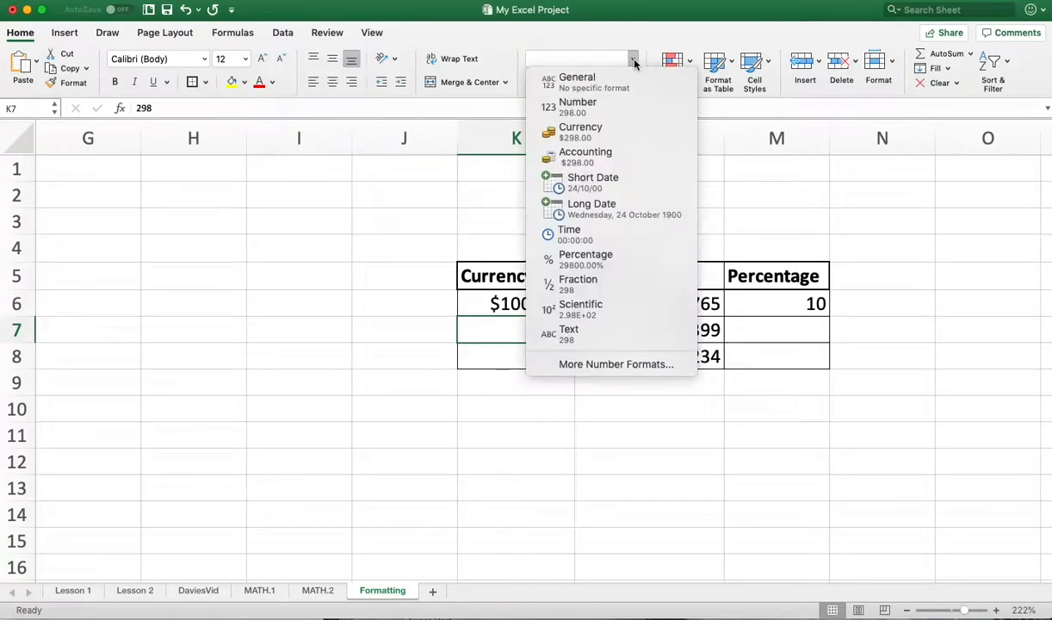
pyautogui.click(601, 164)
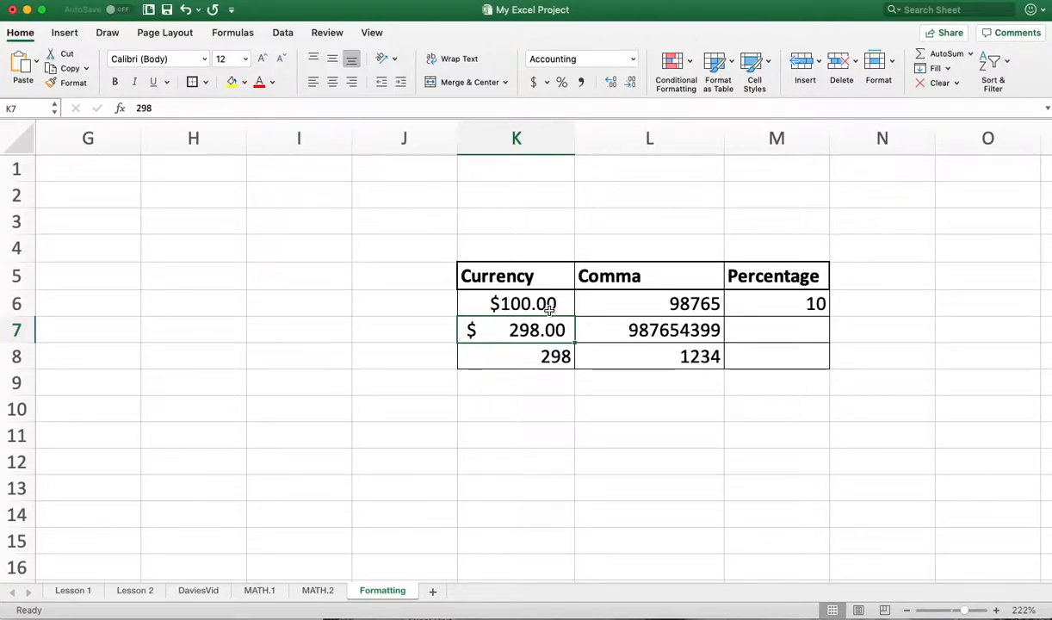
pyautogui.moveTo(574, 342); pyautogui.dragTo(580, 364)
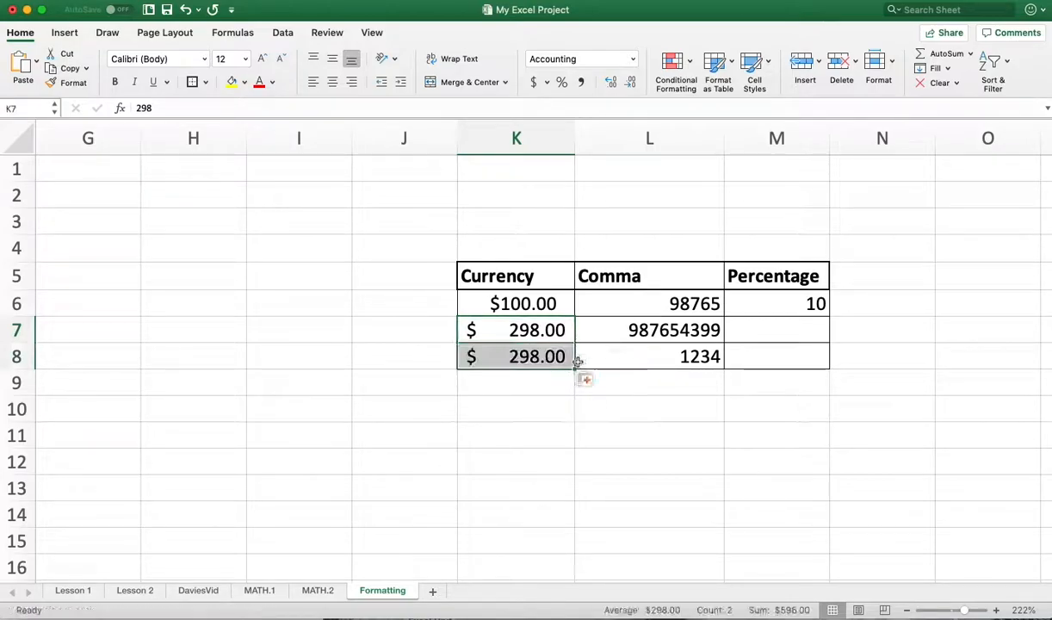
# - Try to fill cell K7 upward into K6, and undo the fill
pyautogui.click(544, 322)
pyautogui.moveTo(575, 342); pyautogui.dragTo(575, 301)
pyautogui.click(678, 432)
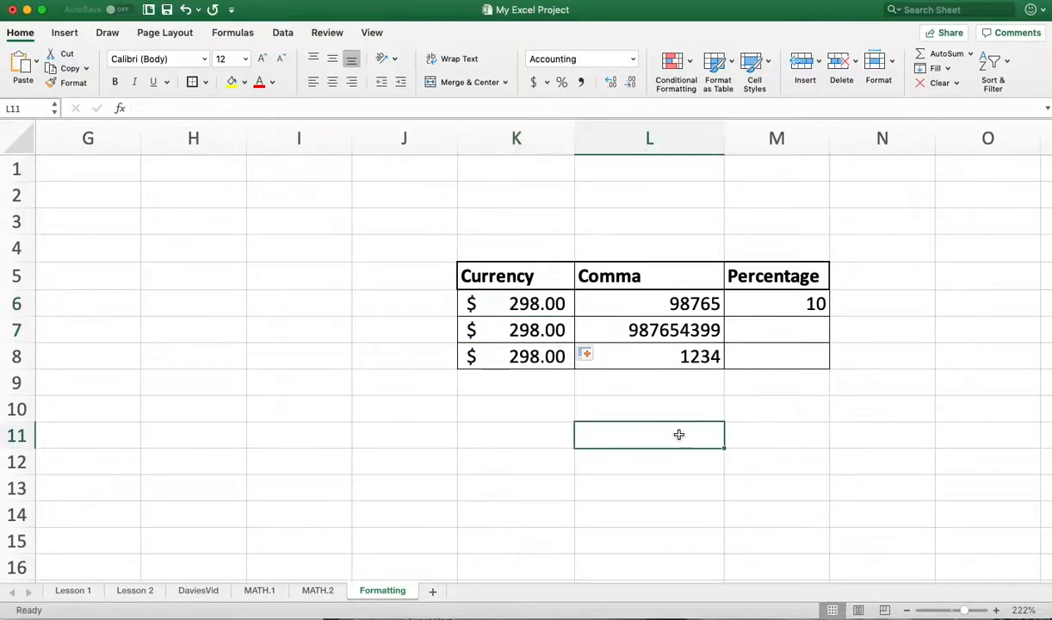
pyautogui.press('super+z')
# - Format cell K6 with the Accounting number format
pyautogui.click(537, 304)
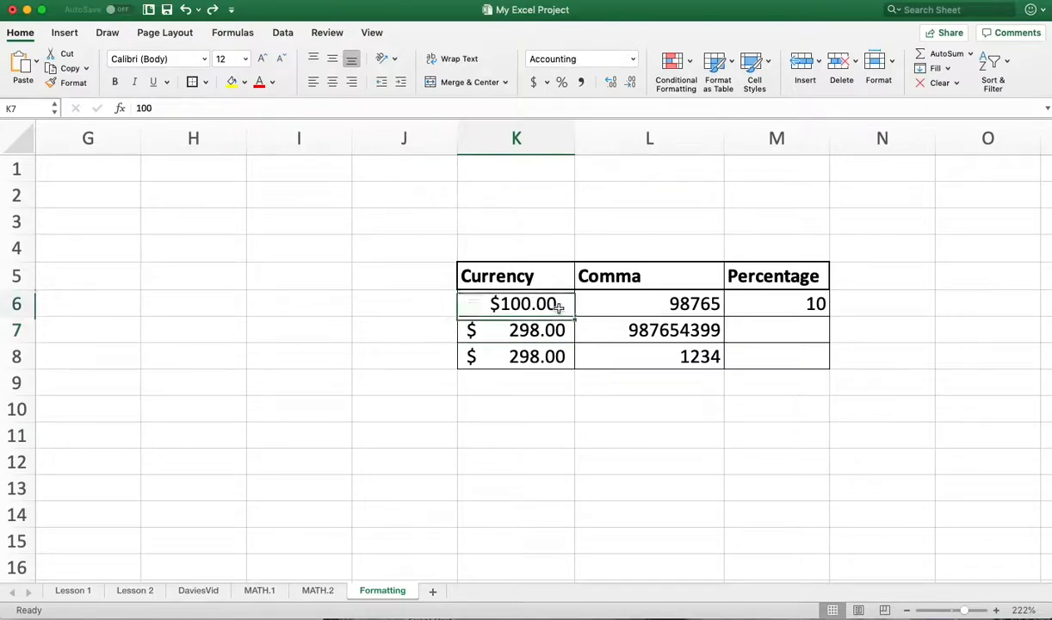
pyautogui.click(632, 60)
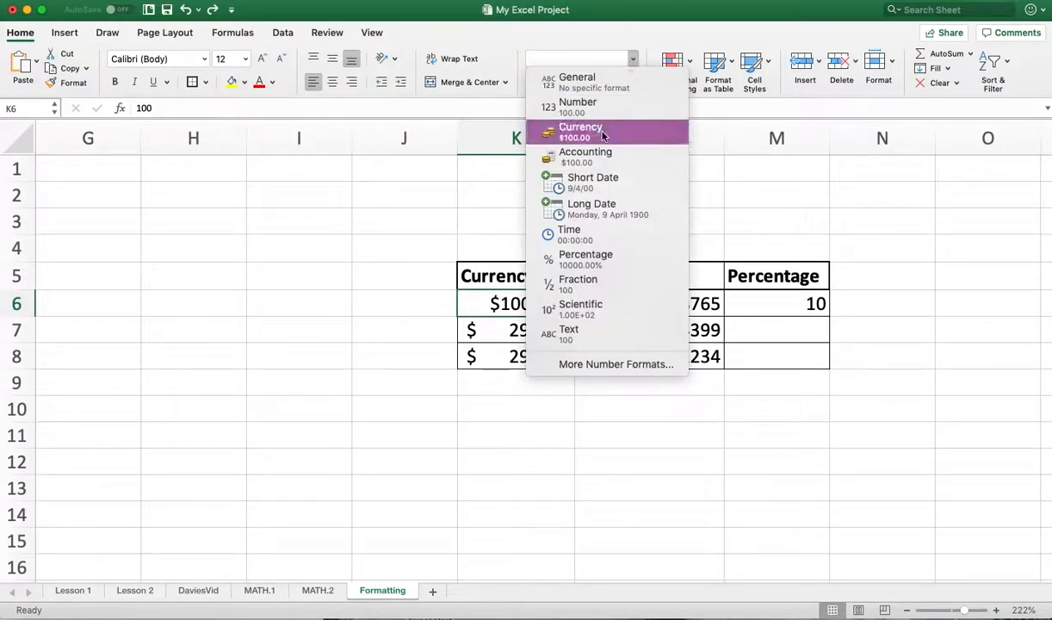
pyautogui.click(594, 155)
pyautogui.click(680, 435)
# - Apply the comma style to cells L6 and L7 in the Comma column
pyautogui.click(693, 303)
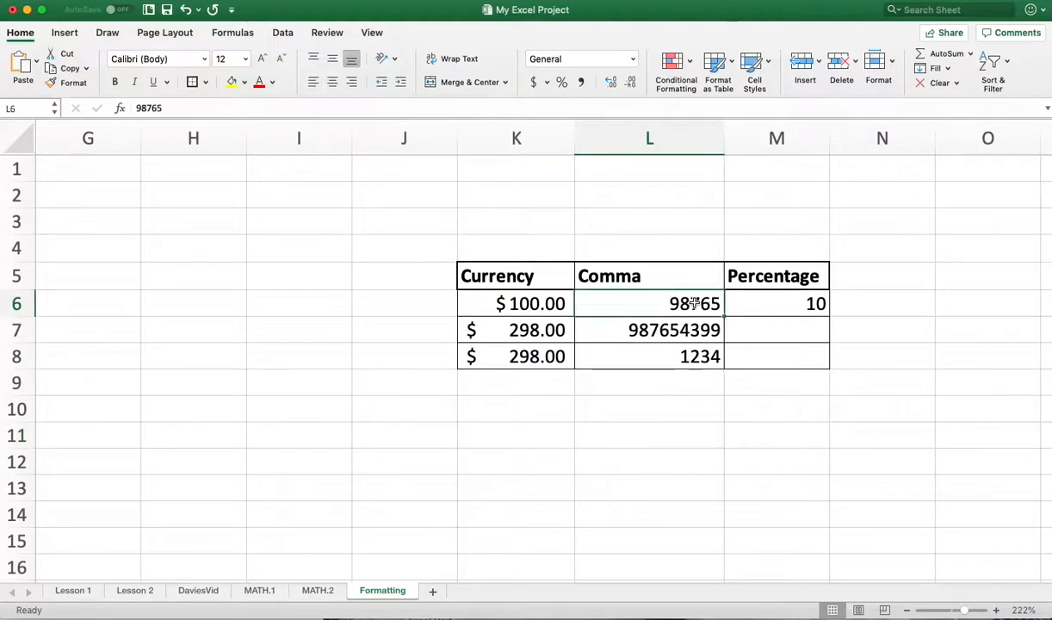
pyautogui.click(580, 83)
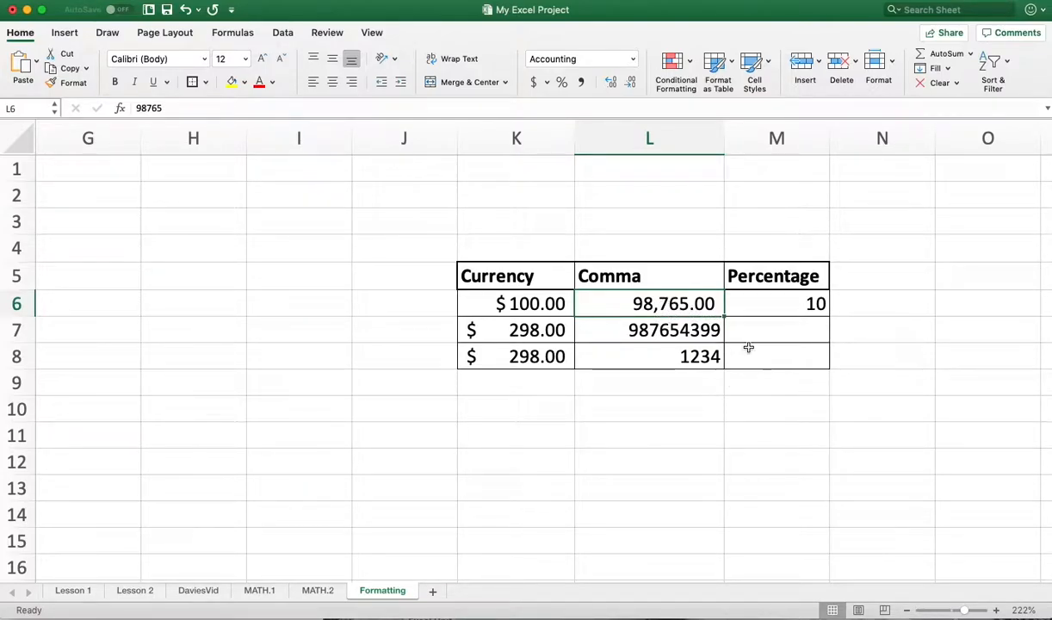
pyautogui.click(676, 332)
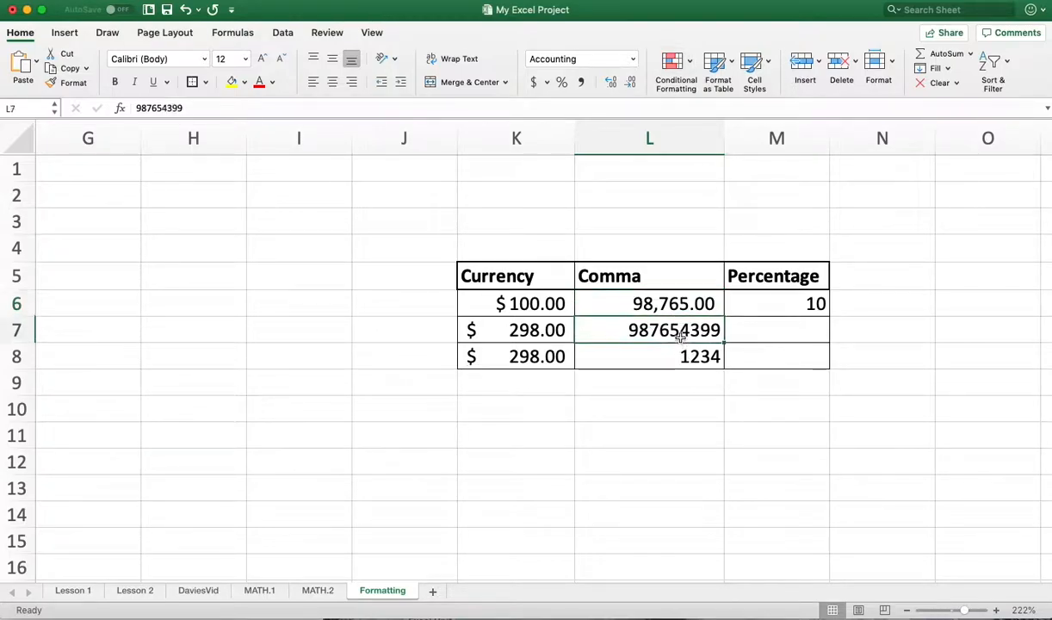
pyautogui.click(581, 81)
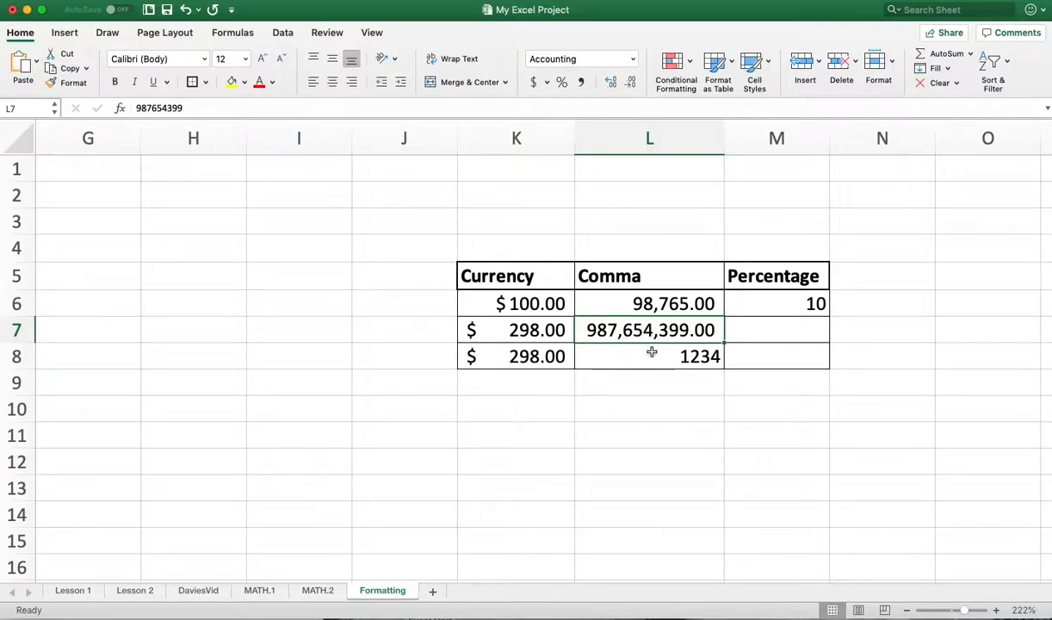
# - Examine the number categories and font options in Format Cells for cell L8, and leave without applying anything
pyautogui.click(693, 356)
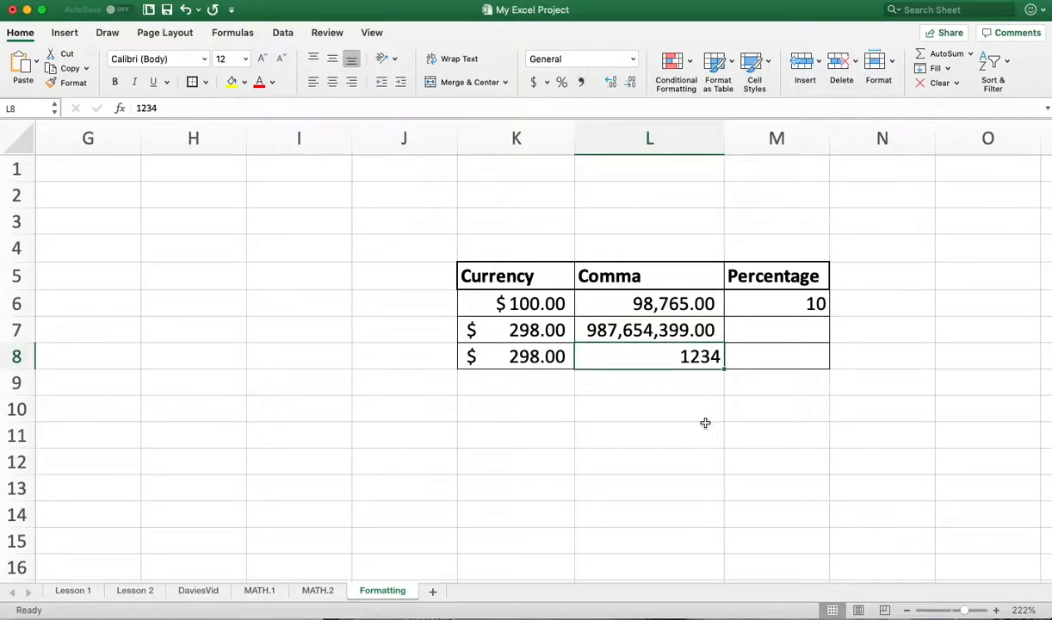
pyautogui.click(633, 59)
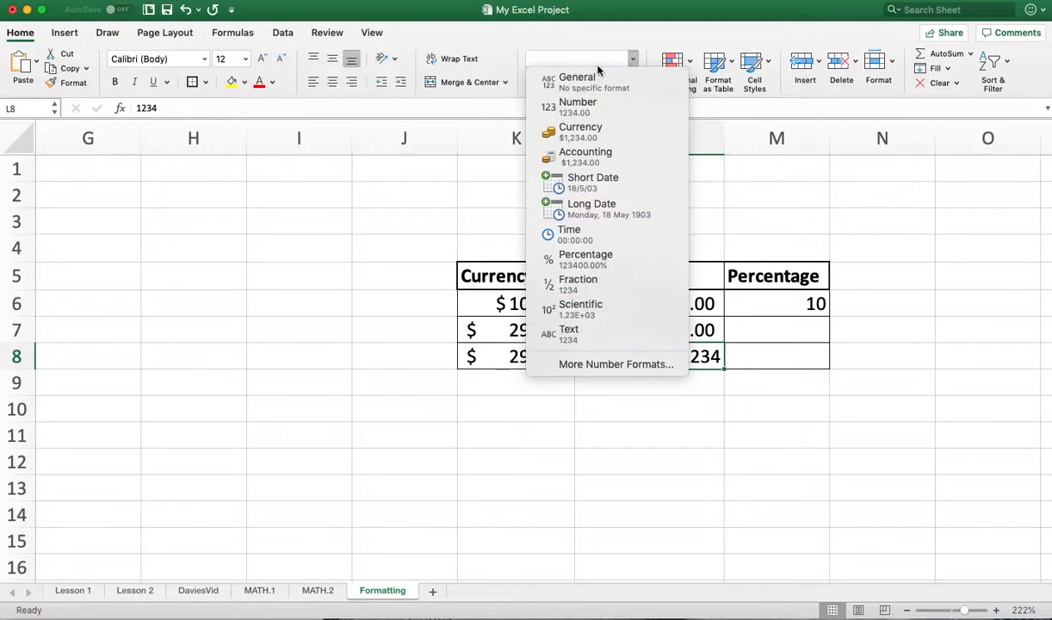
pyautogui.click(577, 363)
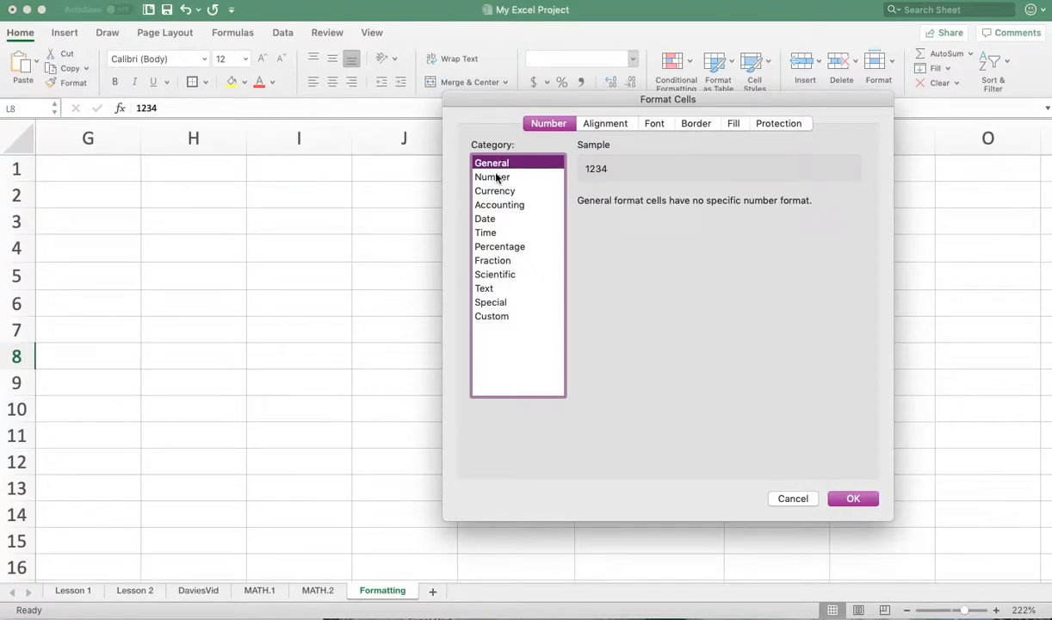
pyautogui.click(497, 178)
pyautogui.click(484, 289)
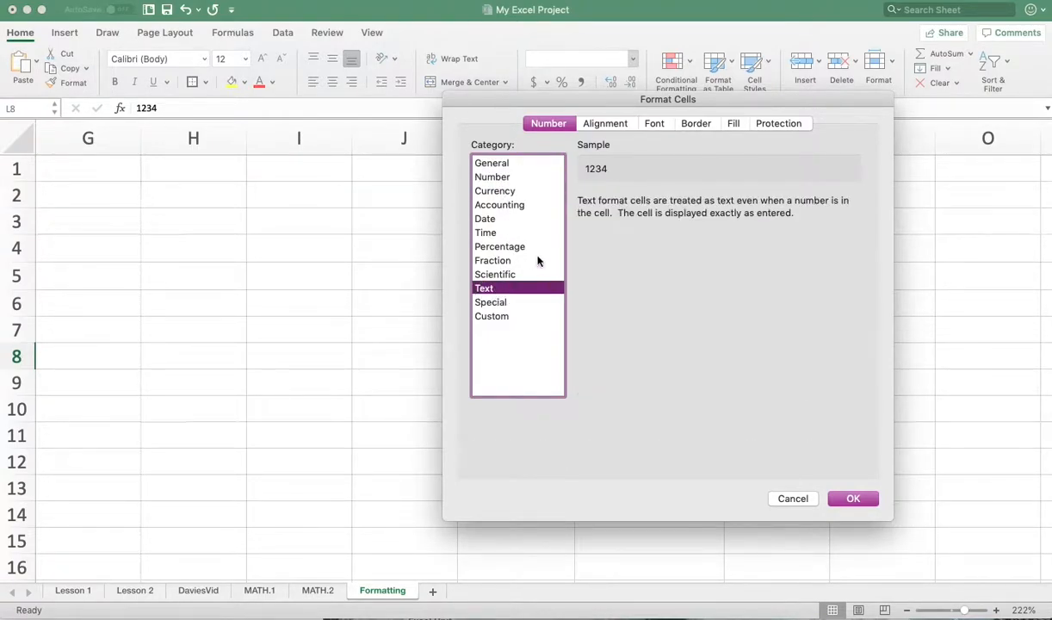
pyautogui.click(654, 125)
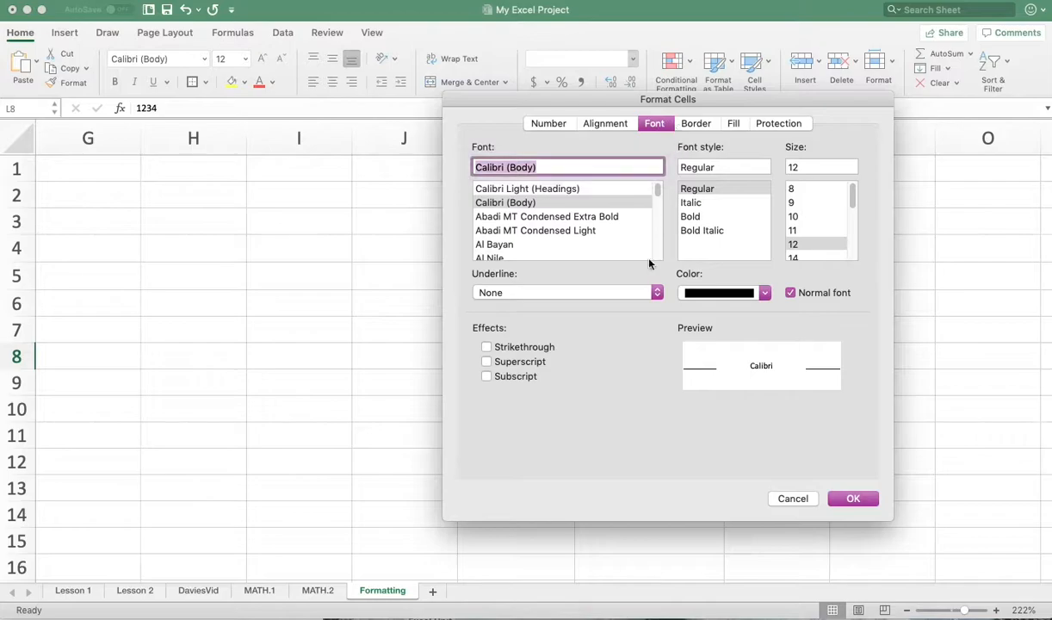
pyautogui.click(793, 499)
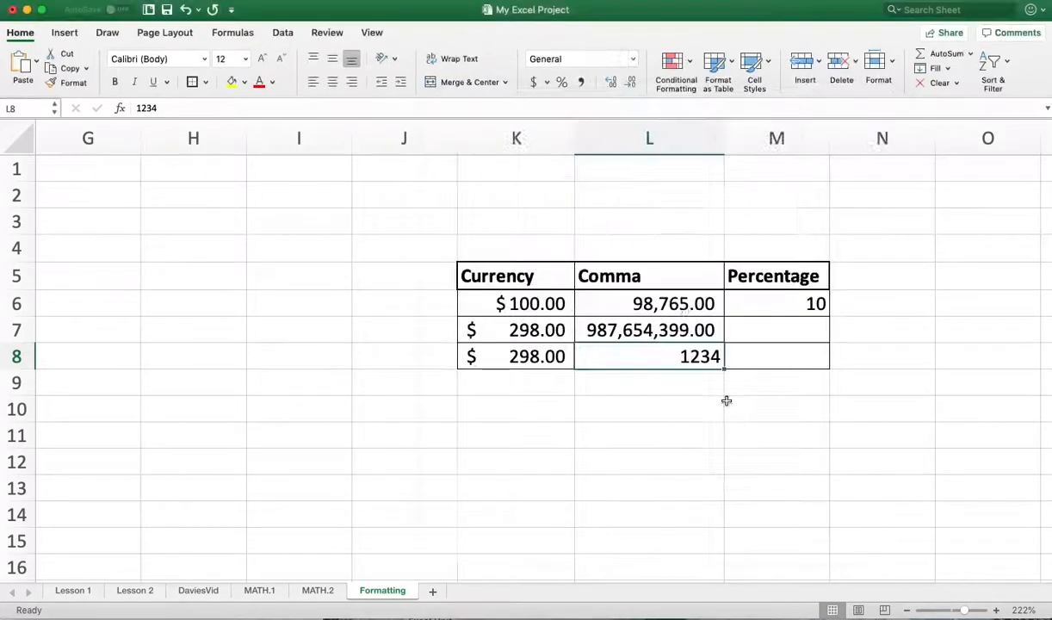
# - Apply the comma style to cell L8
pyautogui.click(581, 84)
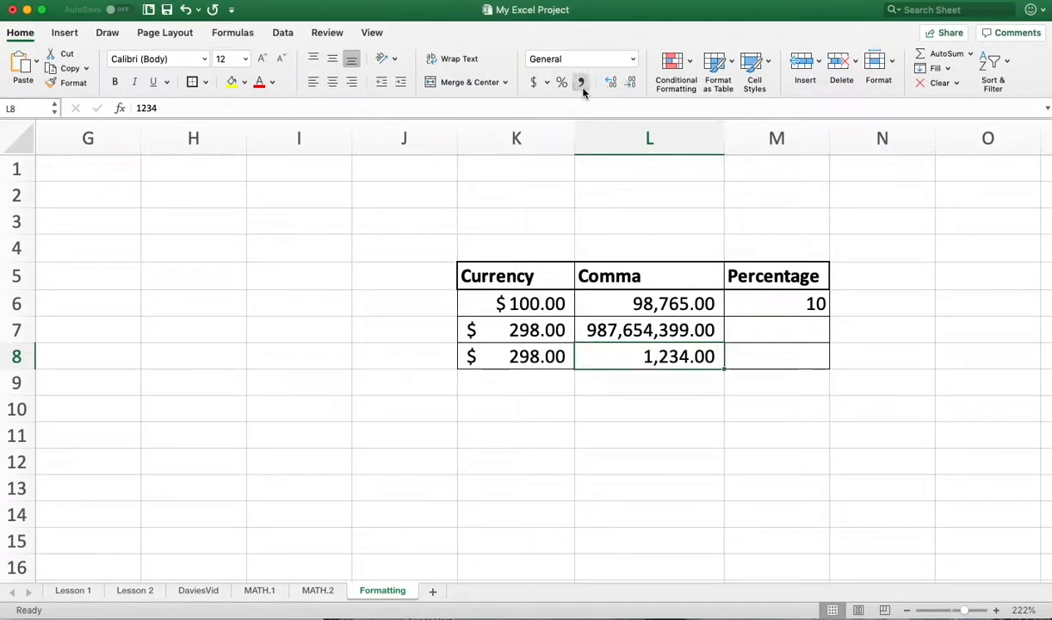
# - Apply the percent style to cell M6 in the Percentage column
pyautogui.click(781, 306)
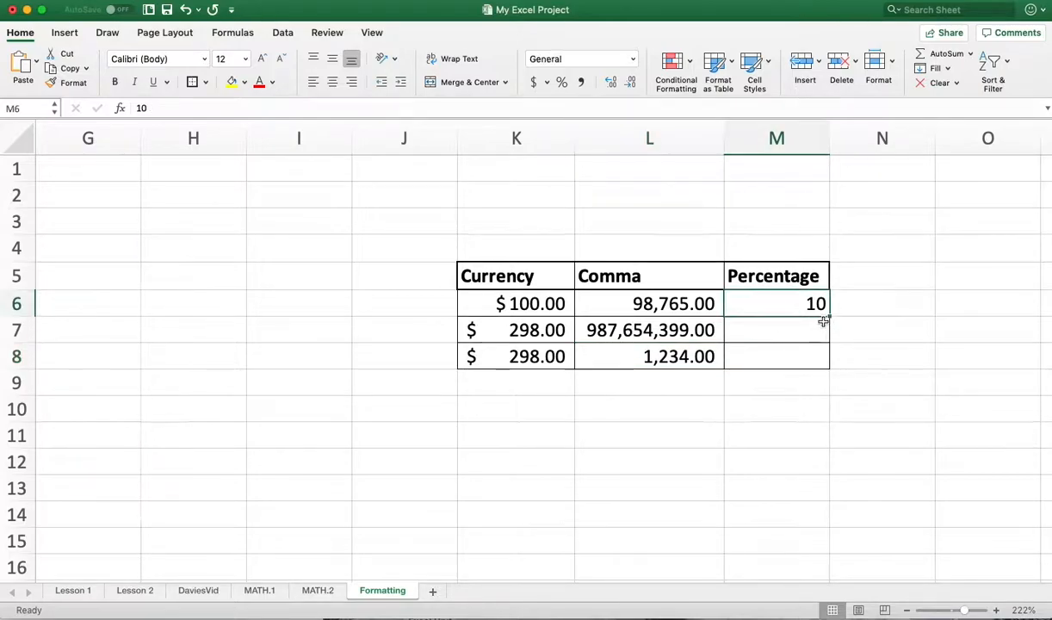
pyautogui.click(562, 83)
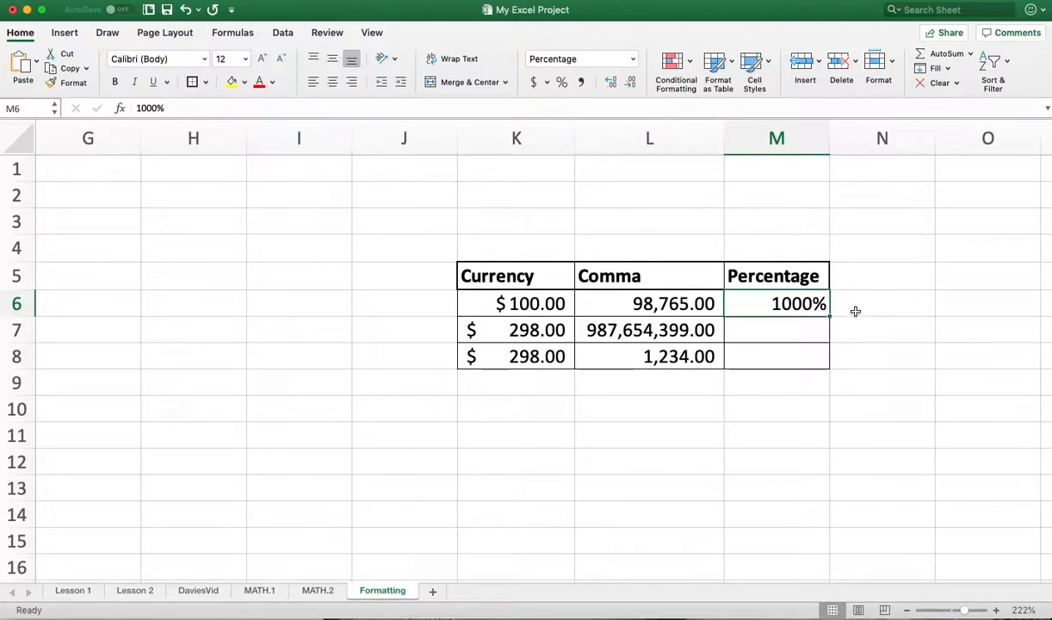
# - Enter 1 in cell M3 above the table and apply the percent style to it
pyautogui.click(784, 220)
pyautogui.write('1')
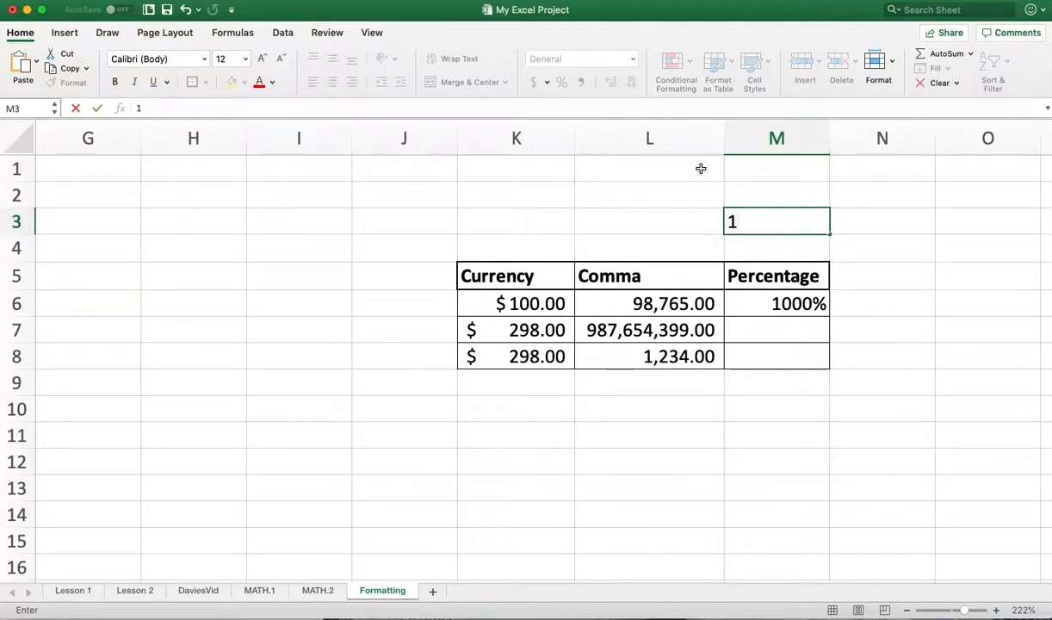
pyautogui.click(796, 190)
pyautogui.click(787, 221)
pyautogui.click(561, 82)
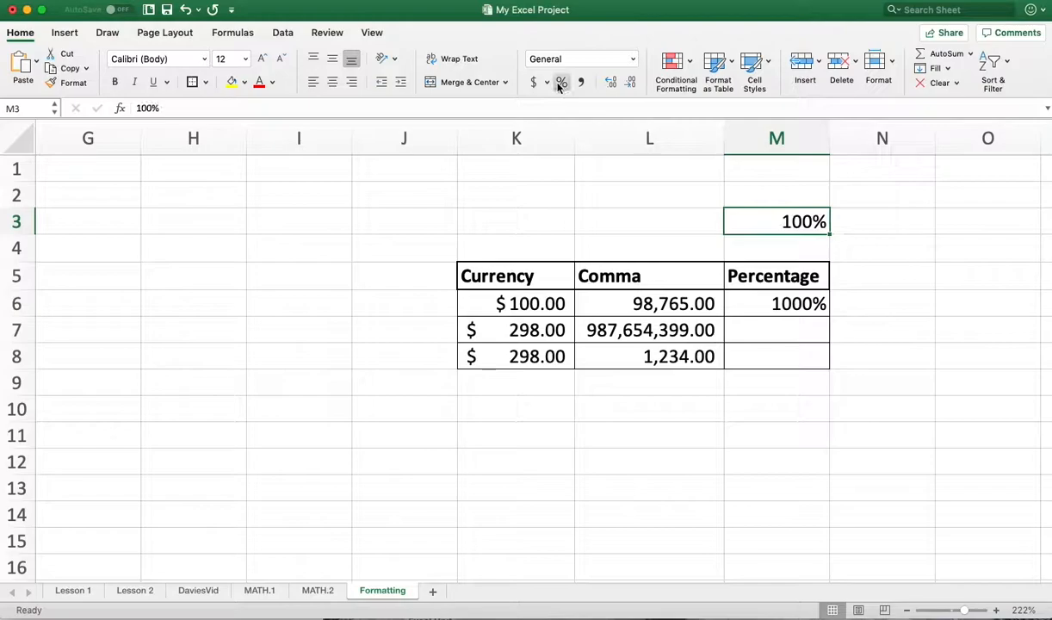
# - Enter 1% in cell M7 and clear the entry again
pyautogui.click(784, 334)
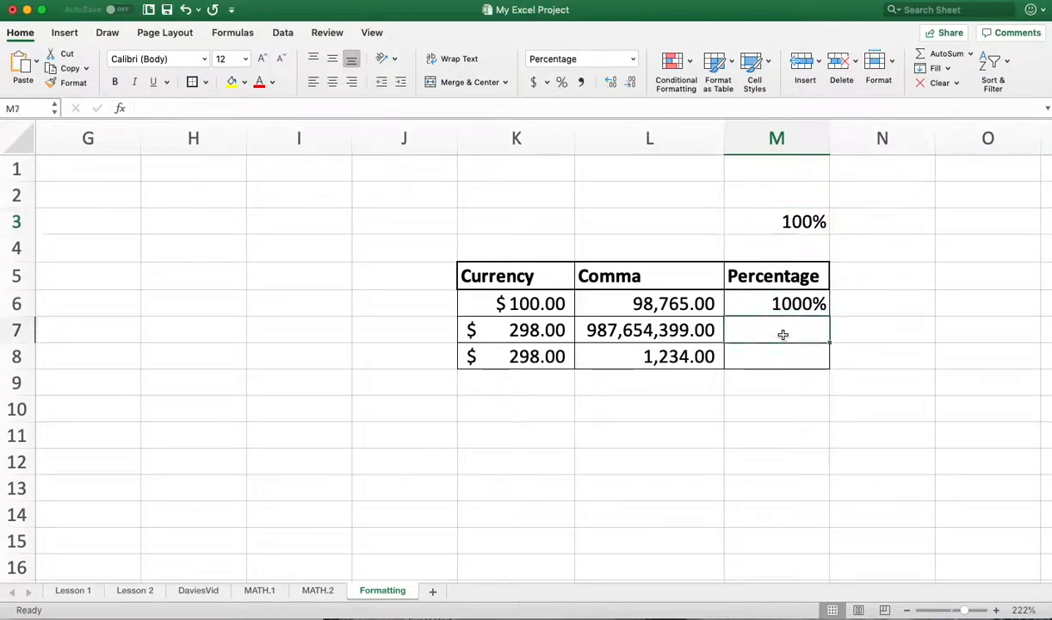
pyautogui.write('1')
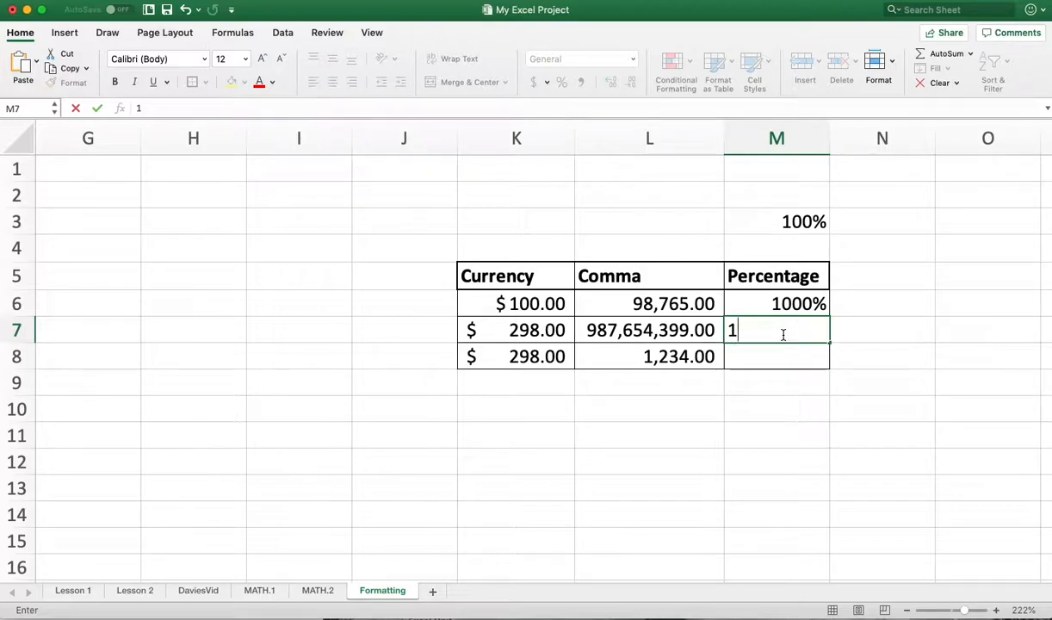
pyautogui.write('%')
pyautogui.press('Return')
pyautogui.click(782, 334)
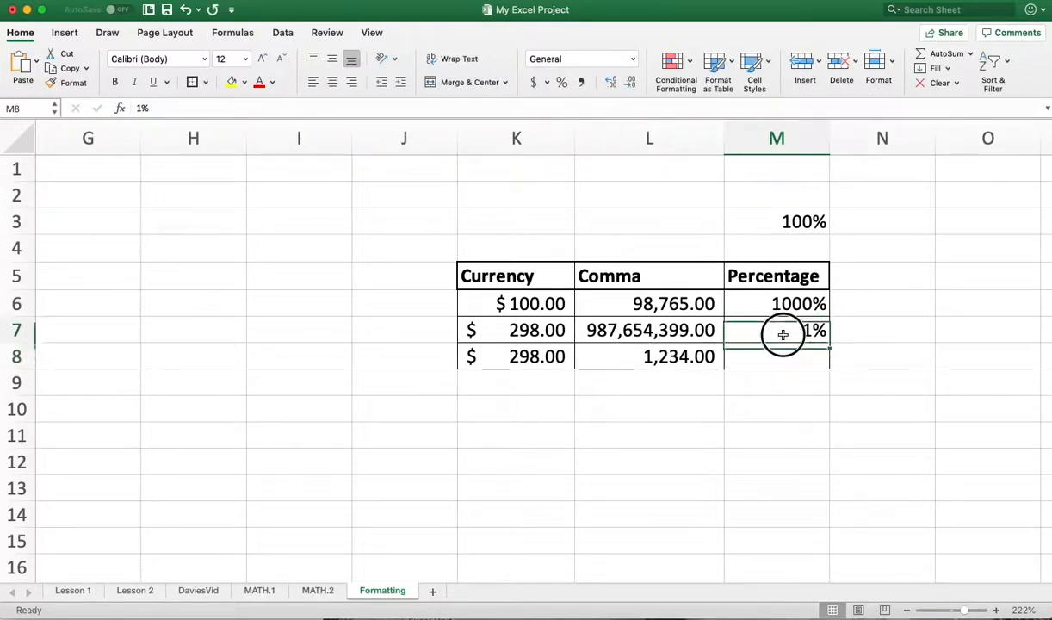
pyautogui.press('Return')
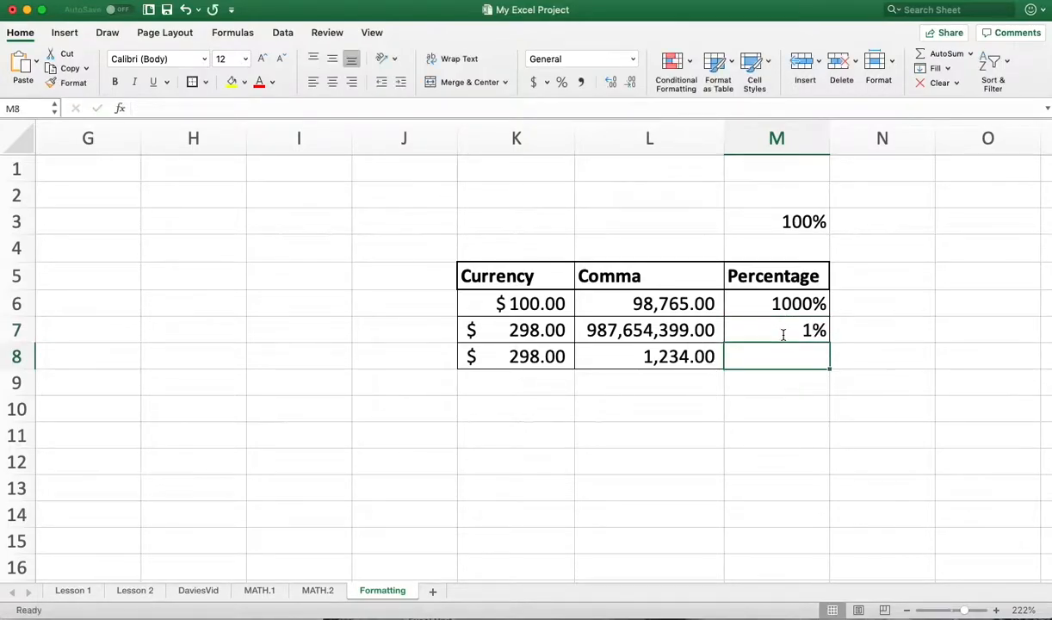
pyautogui.click(804, 331)
pyautogui.press('Delete')
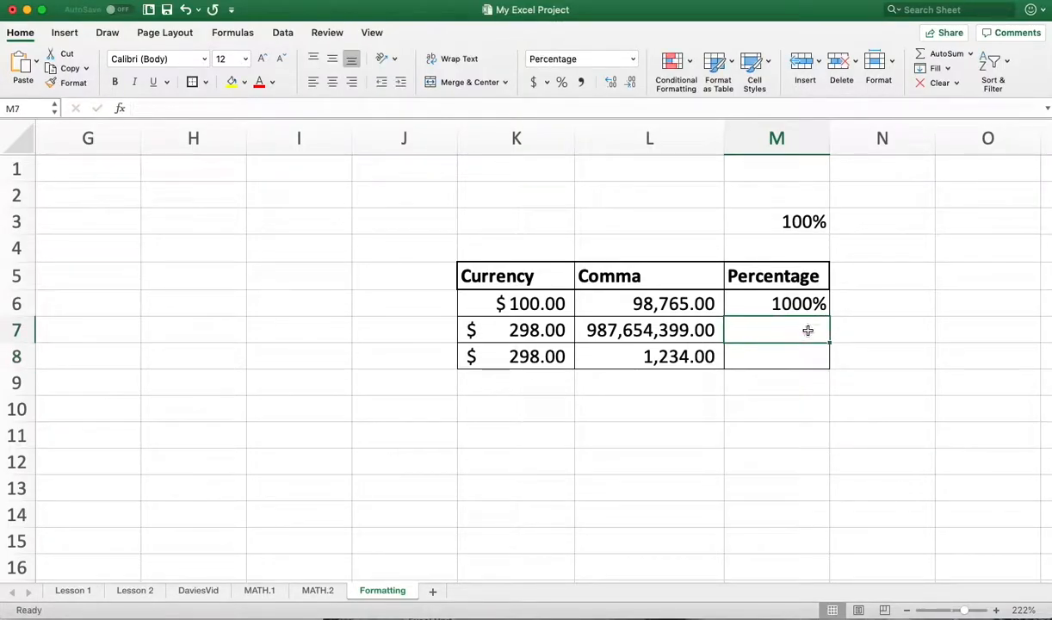
# - Enter 1 in cell M7, removing the automatically added percent sign
pyautogui.write('1')
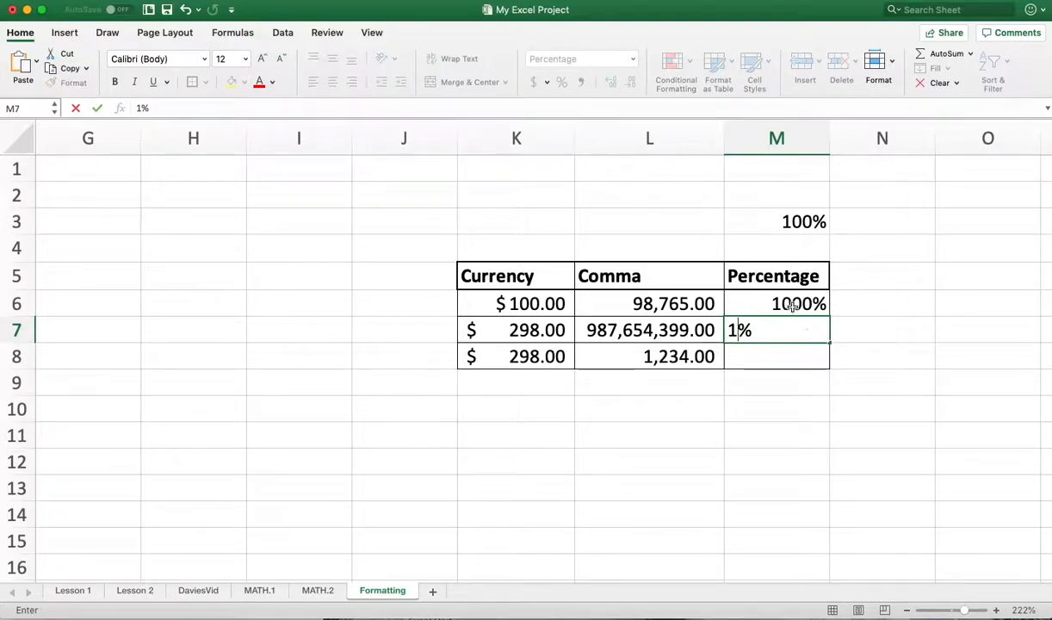
pyautogui.click(798, 327)
pyautogui.press('BackSpace')
pyautogui.click(785, 354)
# - Set the number format of cells M6 to M8 to General
pyautogui.click(802, 342)
pyautogui.moveTo(803, 341); pyautogui.dragTo(791, 306)
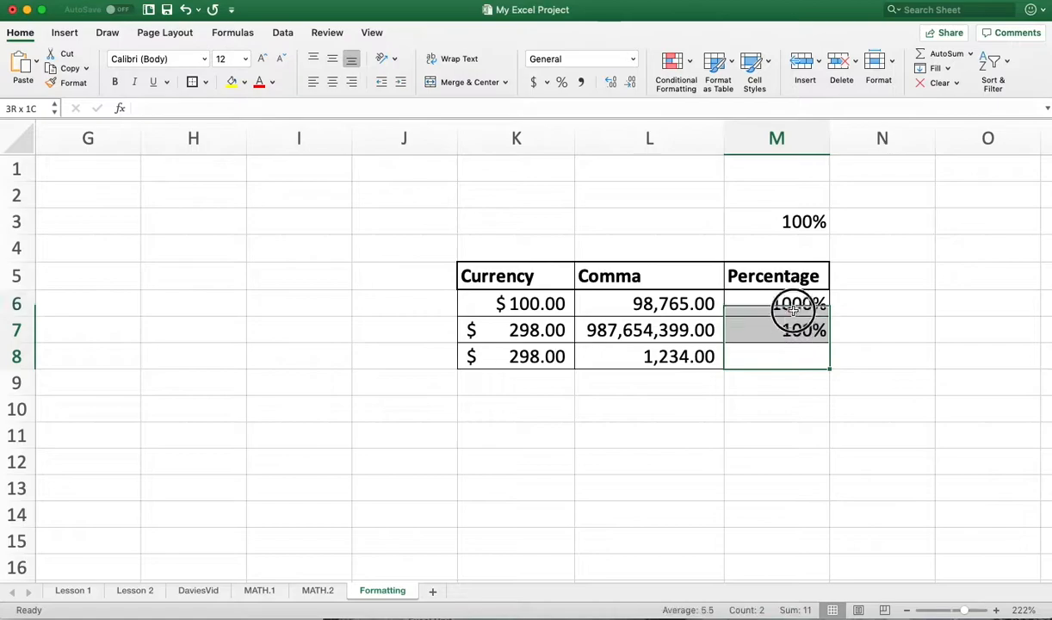
pyautogui.click(608, 65)
pyautogui.click(628, 63)
pyautogui.click(611, 80)
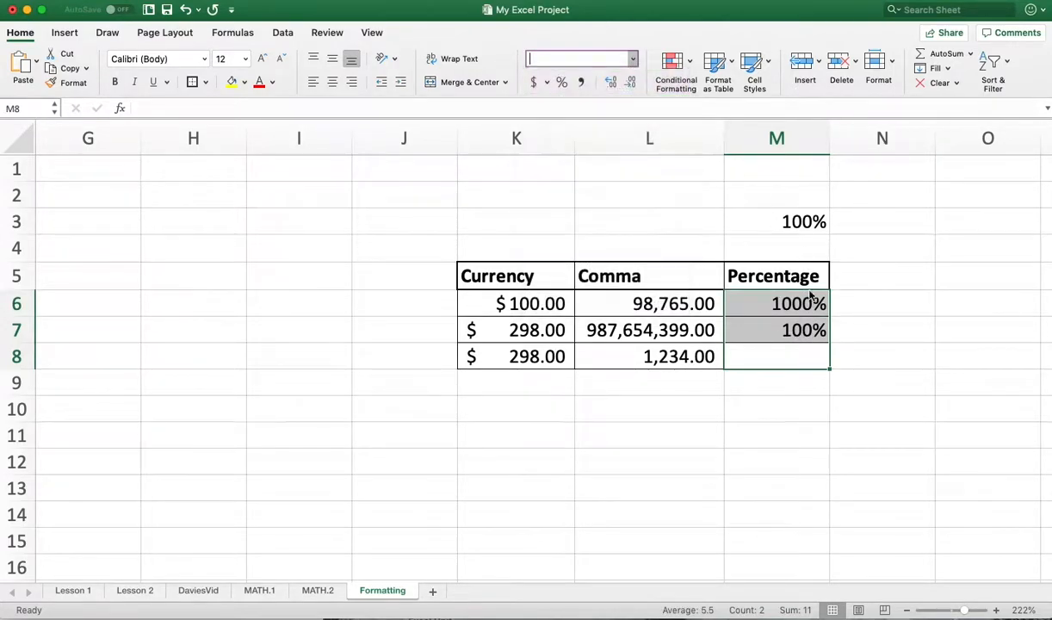
# - Enter 100 in cell M8 of the Percentage column
pyautogui.click(809, 352)
pyautogui.write('100-')
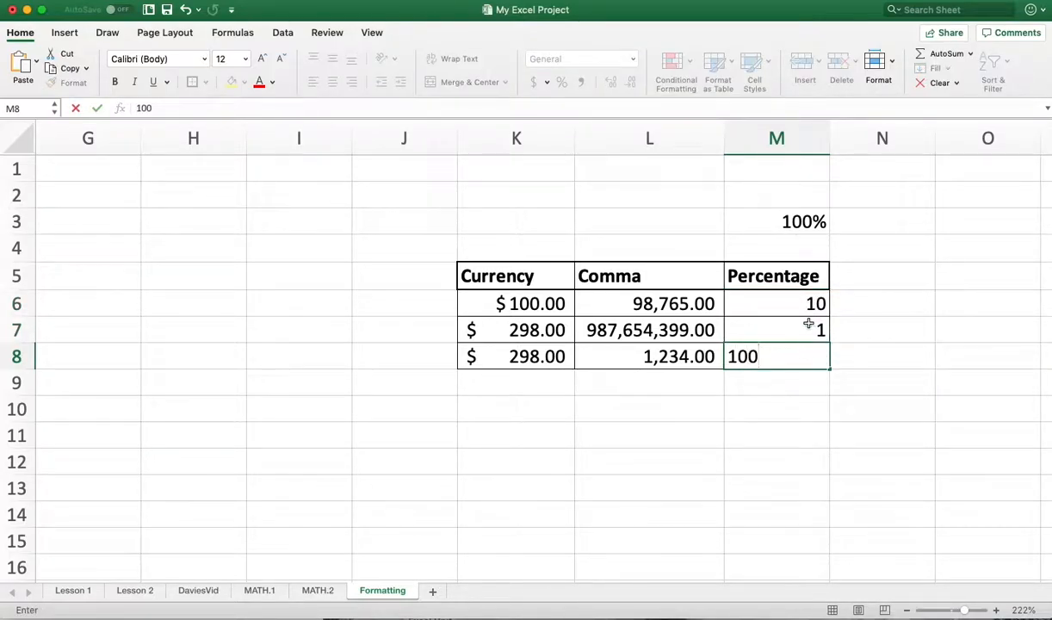
pyautogui.click(810, 297)
# - Apply the percentage format to cells M6 to M8 in the Percentage column
pyautogui.moveTo(791, 301); pyautogui.dragTo(802, 358)
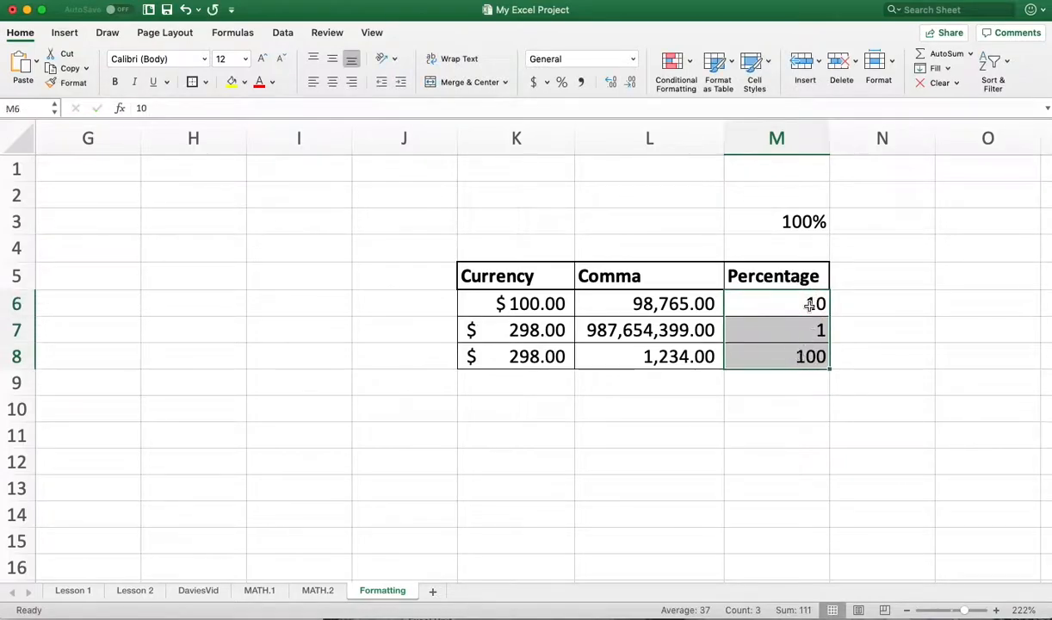
pyautogui.click(562, 82)
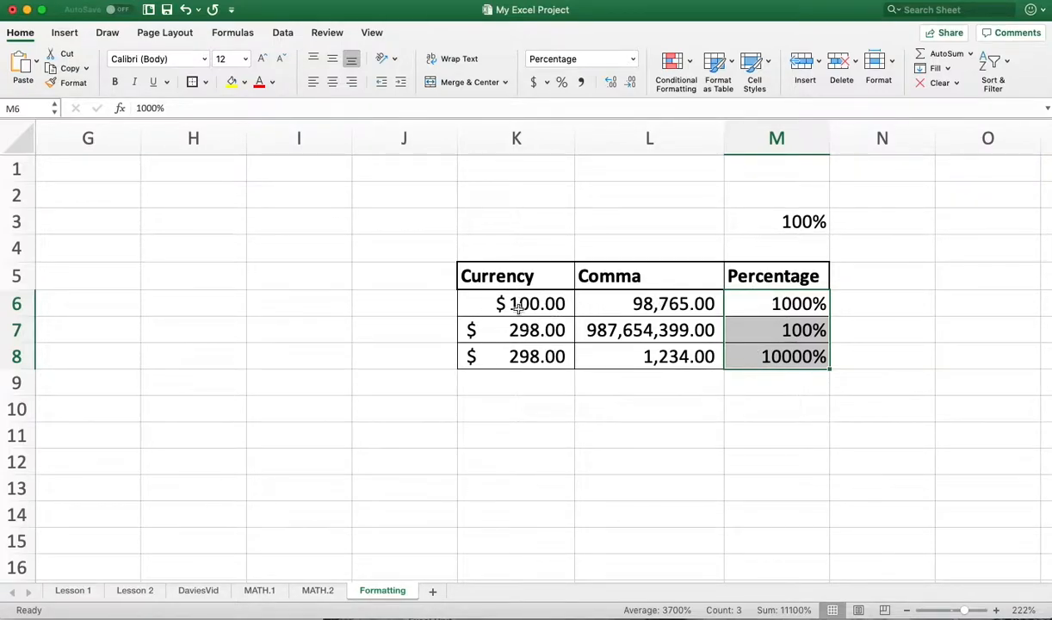
pyautogui.click(780, 304)
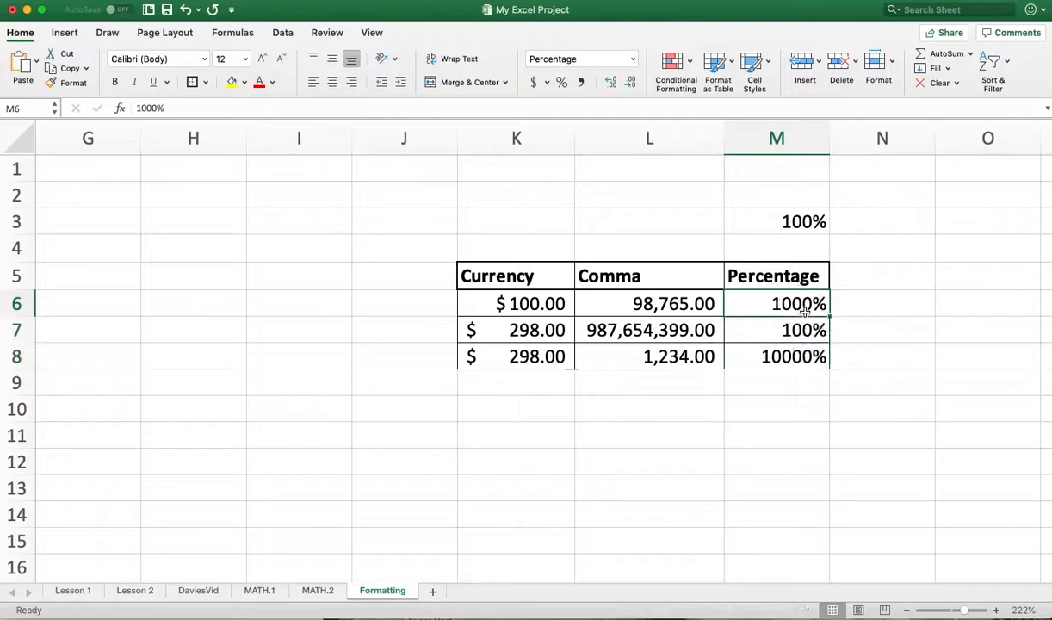
# - Return cells M6 to M8 to the General number format
pyautogui.moveTo(803, 355); pyautogui.dragTo(798, 305)
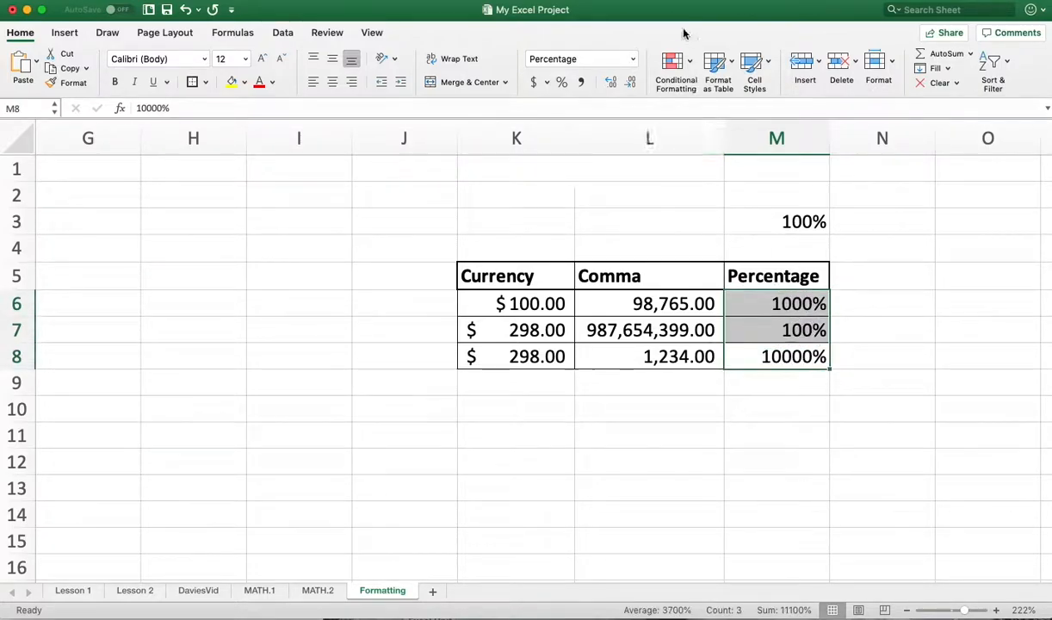
pyautogui.click(631, 60)
pyautogui.click(598, 78)
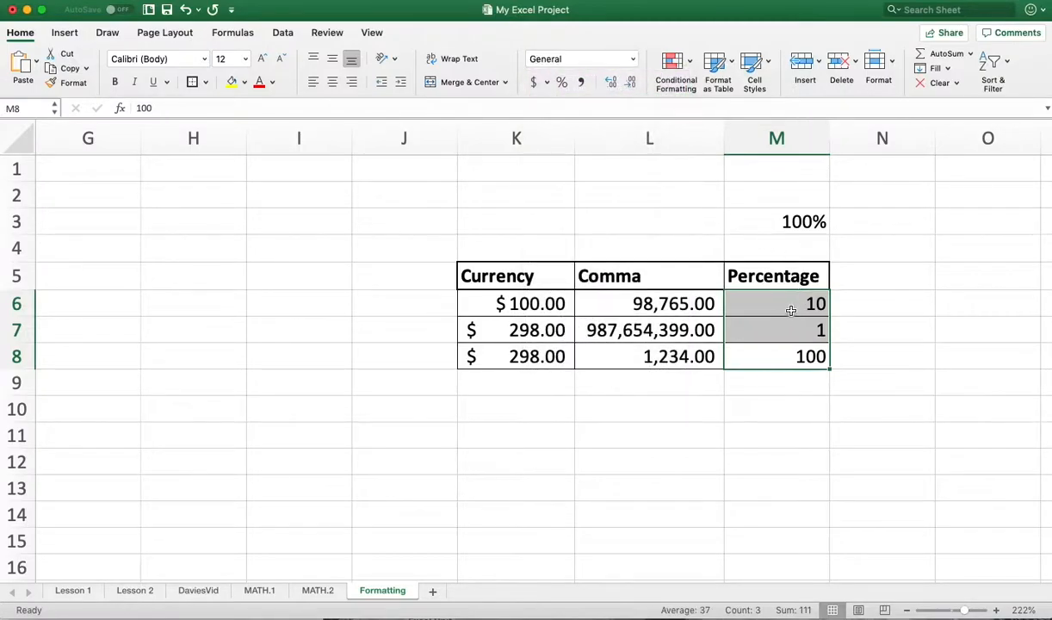
# - Enter .1, .25 and .33 in cells M6, M7 and M8 and format them as percentages
pyautogui.click(811, 302)
pyautogui.press('BackSpace')
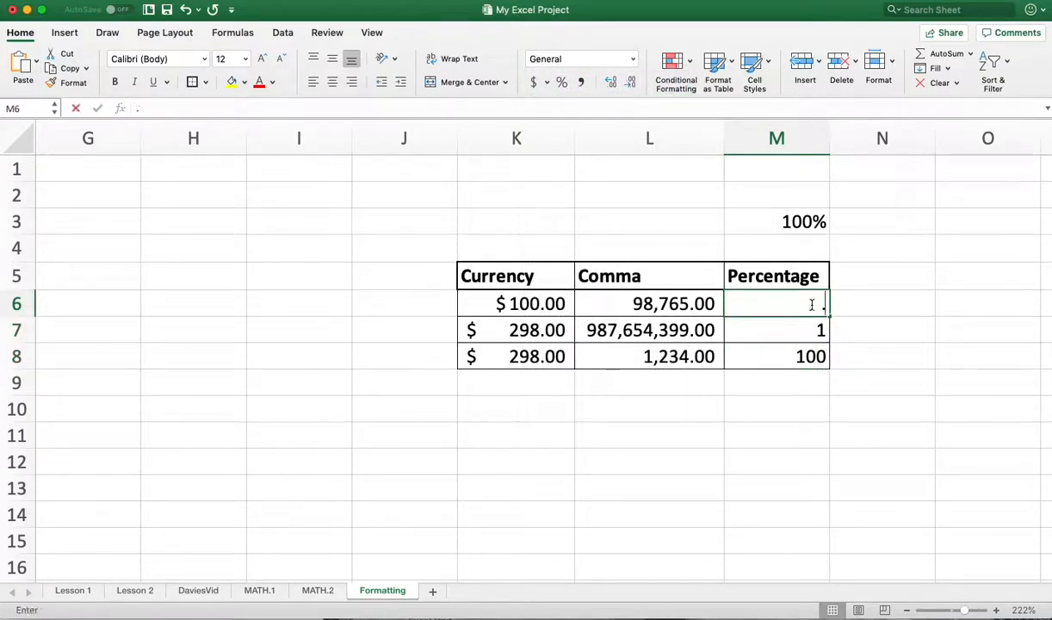
pyautogui.write('.1')
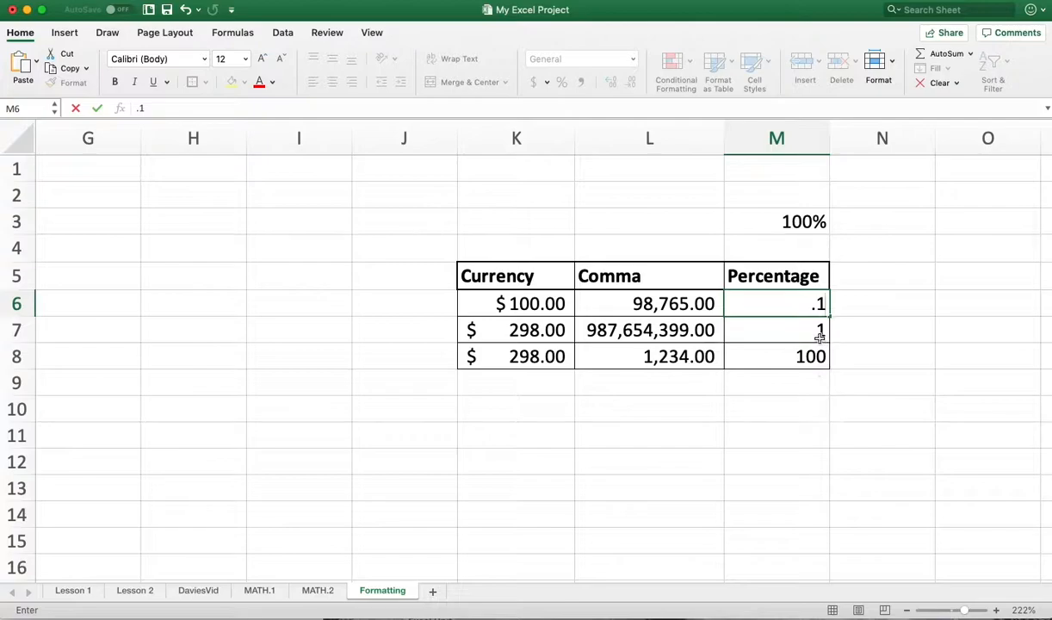
pyautogui.press('Return')
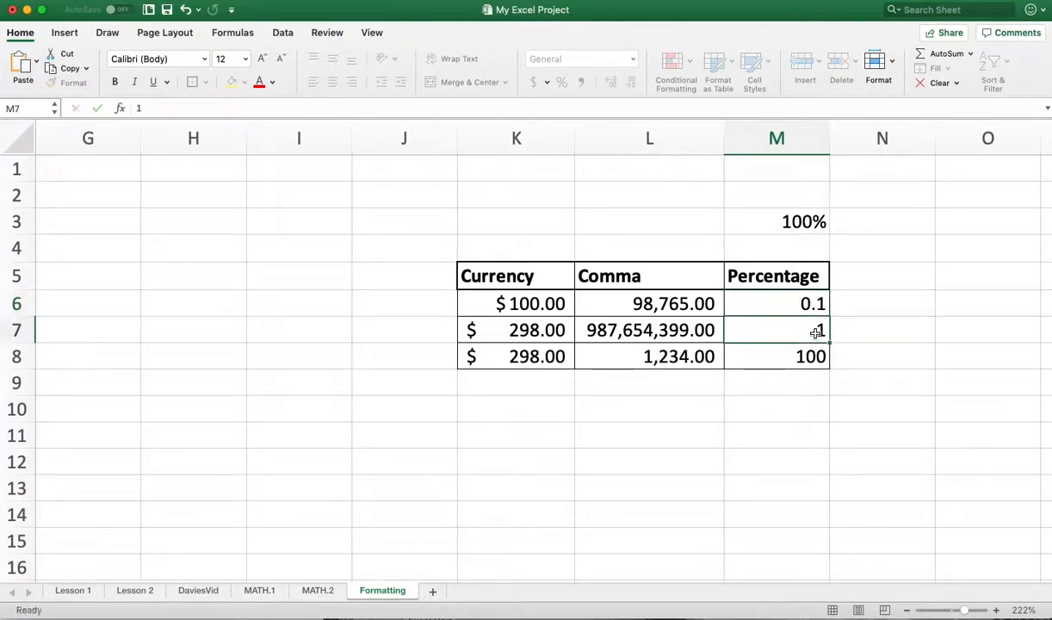
pyautogui.write('.25')
pyautogui.click(794, 371)
pyautogui.click(793, 364)
pyautogui.write('.33')
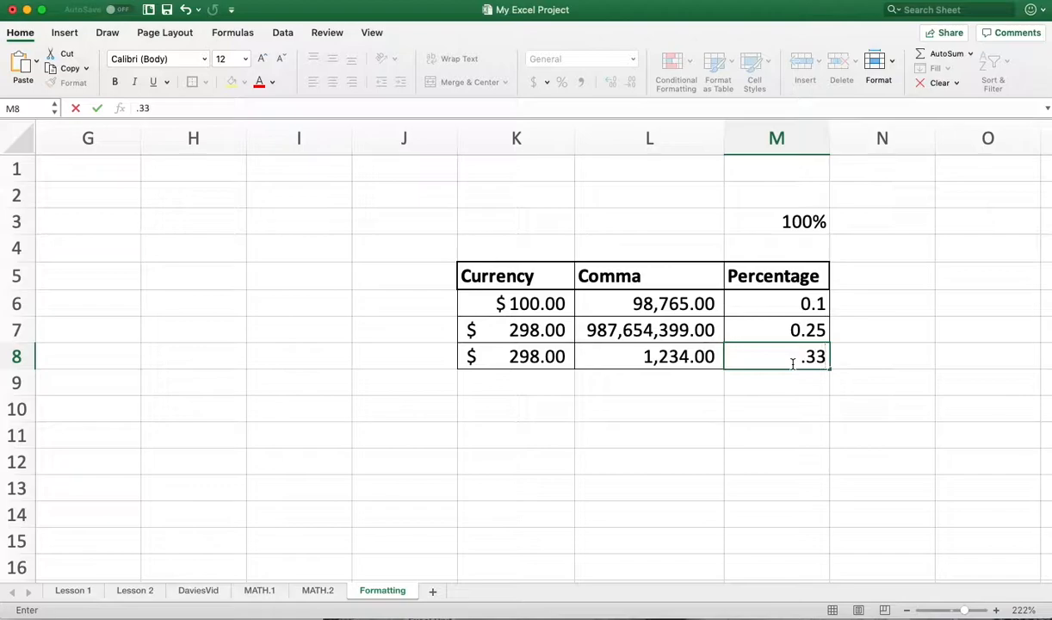
pyautogui.press('Return')
pyautogui.moveTo(787, 302); pyautogui.dragTo(789, 366)
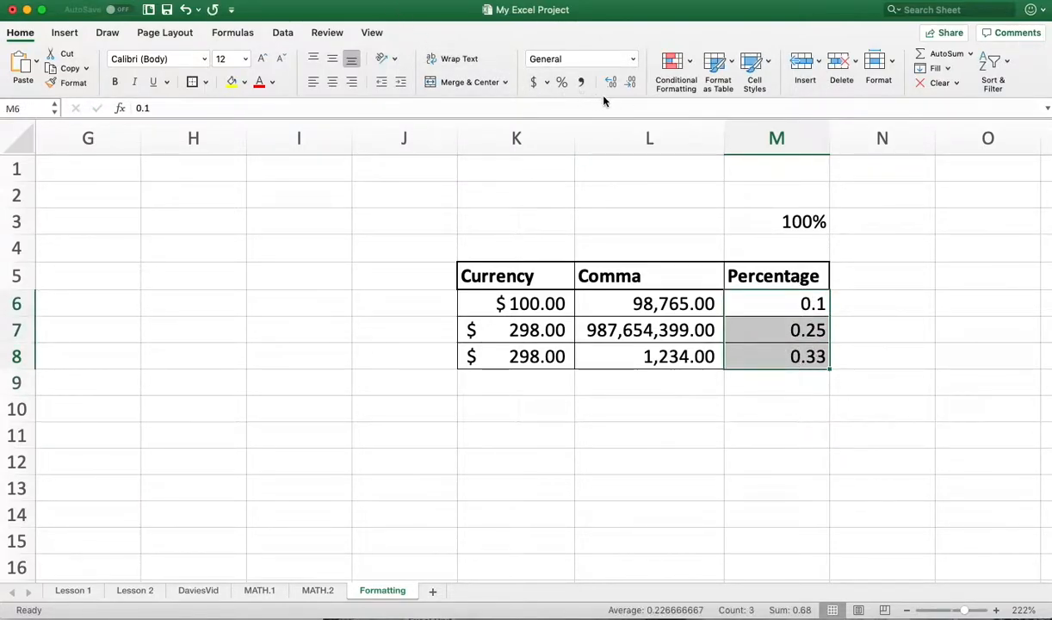
pyautogui.click(561, 81)
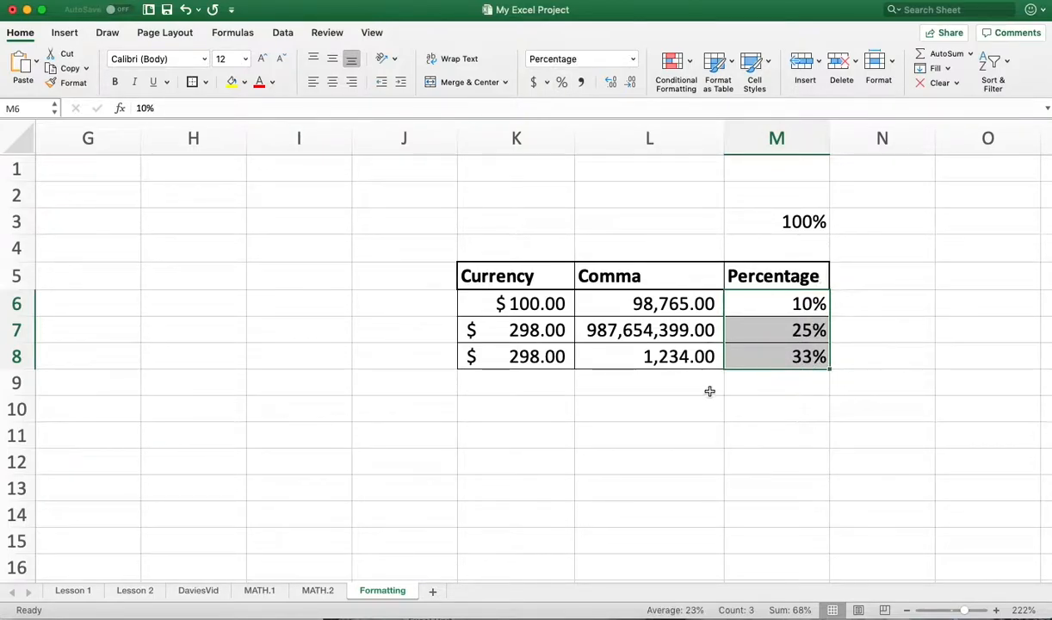
# - Apply the accounting number format to the Rental Price values B3 to B14 and the Income values D3 to D14
pyautogui.moveTo(658, 577); pyautogui.dragTo(235, 556)
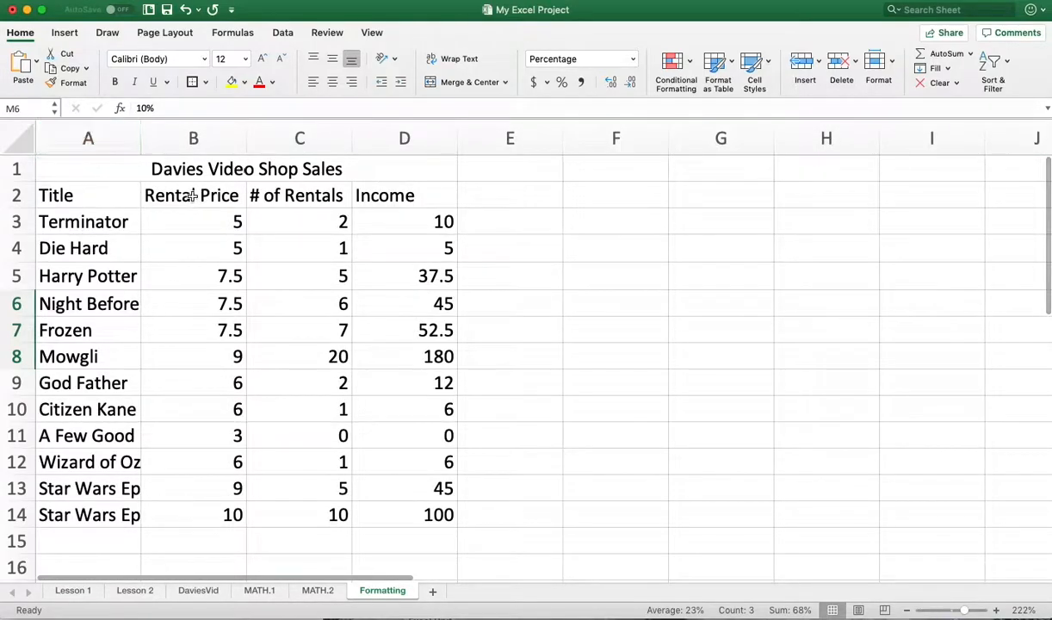
pyautogui.moveTo(200, 217); pyautogui.dragTo(229, 519)
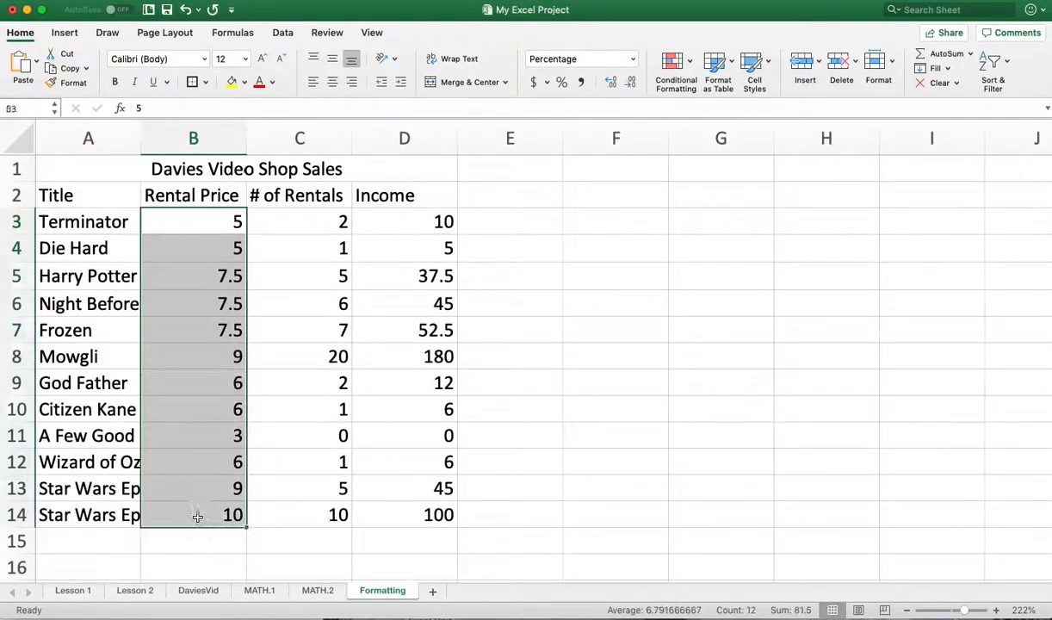
pyautogui.click(533, 81)
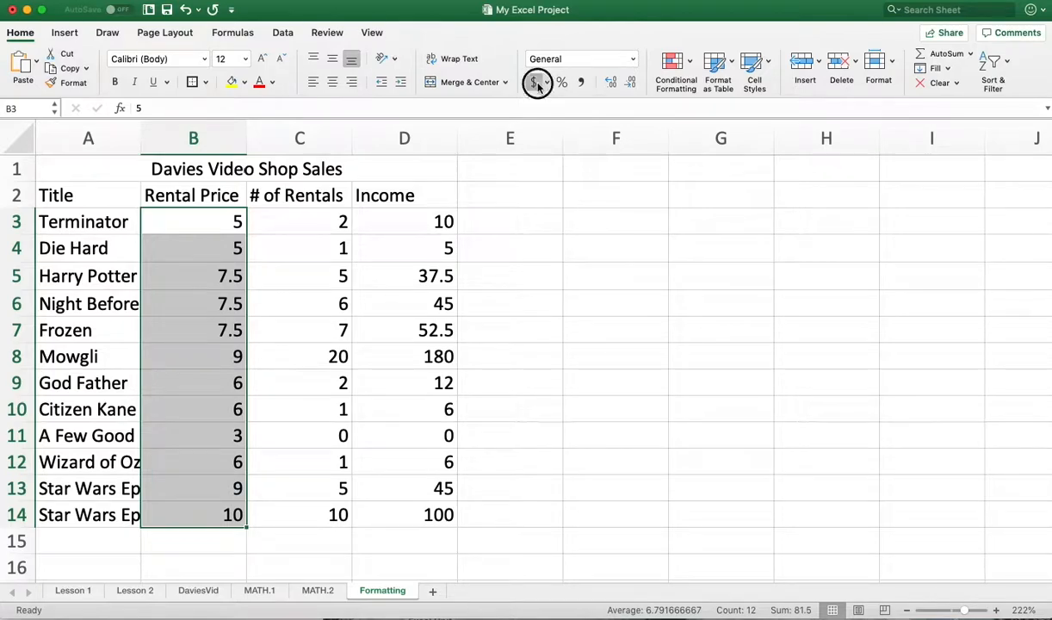
pyautogui.moveTo(417, 222); pyautogui.dragTo(418, 523)
pyautogui.click(533, 82)
# - Centre the # of Rentals values in cells C3 to C14
pyautogui.moveTo(275, 220); pyautogui.dragTo(313, 509)
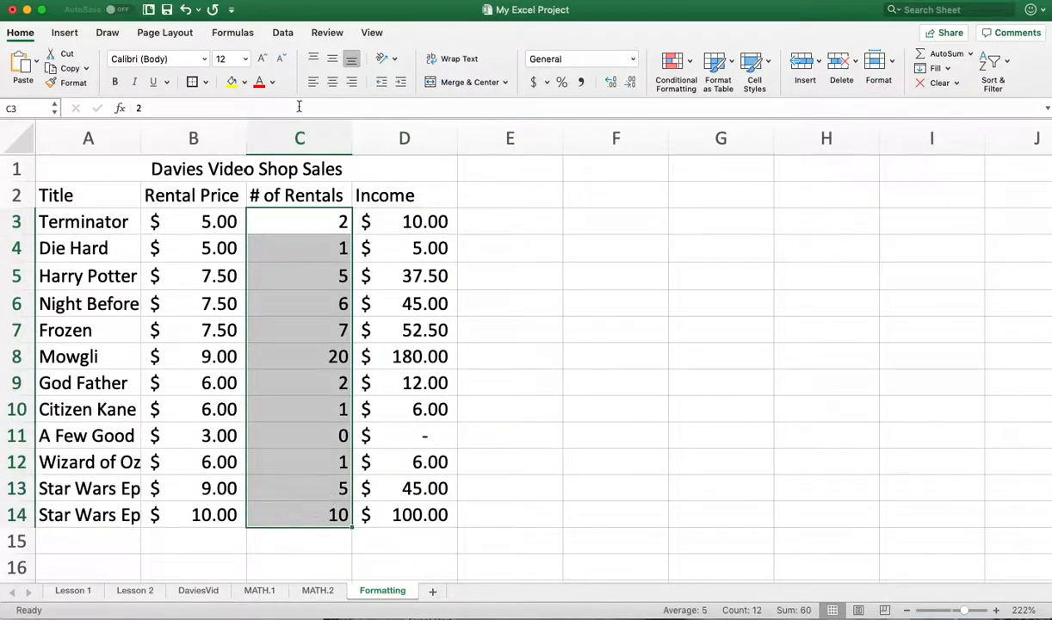
pyautogui.click(331, 83)
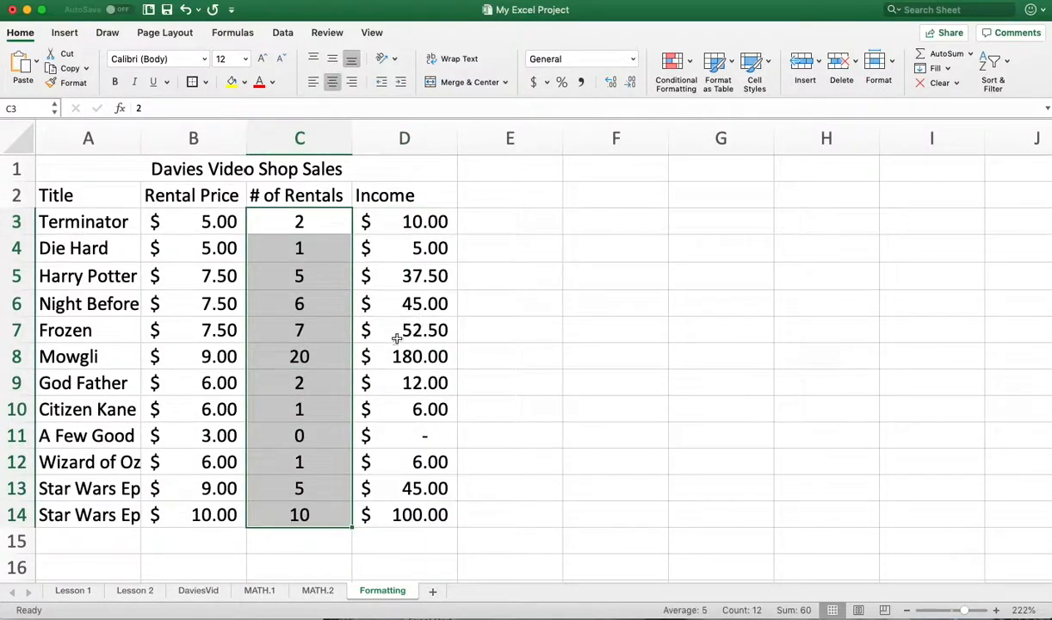
pyautogui.click(359, 353)
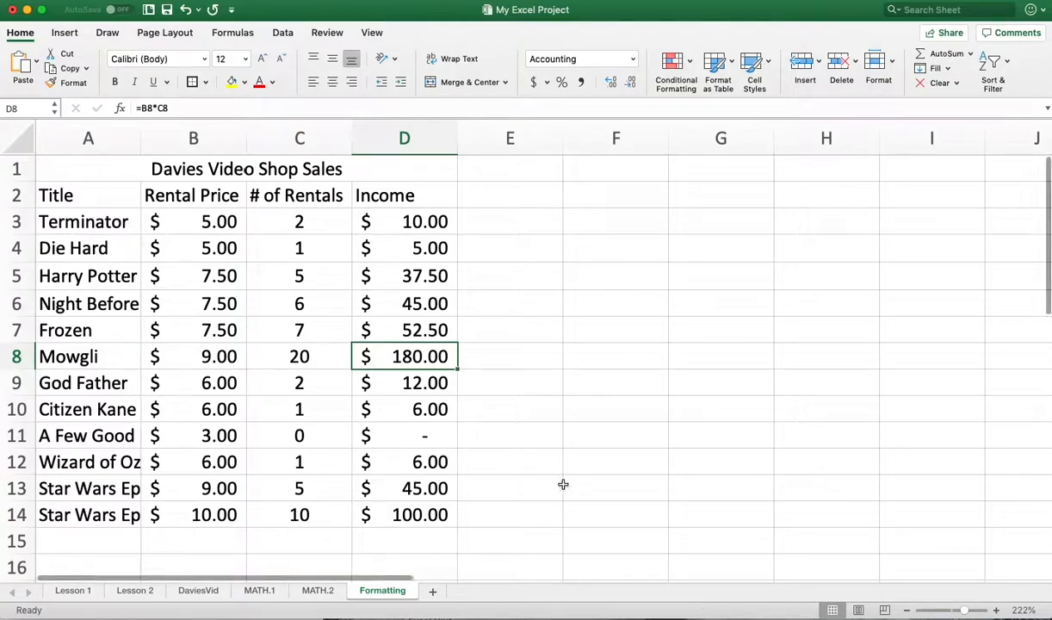
# - Centre the # of Rentals total in cell C17
pyautogui.moveTo(960, 611); pyautogui.dragTo(956, 610)
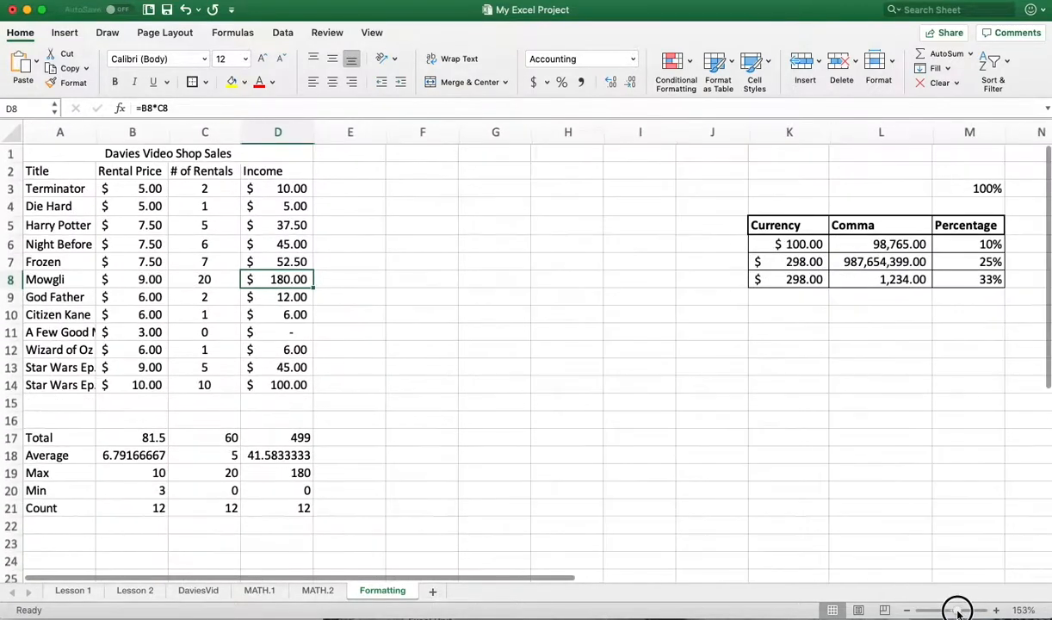
pyautogui.moveTo(213, 422); pyautogui.dragTo(221, 480)
pyautogui.click(214, 475)
pyautogui.click(198, 435)
pyautogui.moveTo(198, 436); pyautogui.dragTo(207, 505)
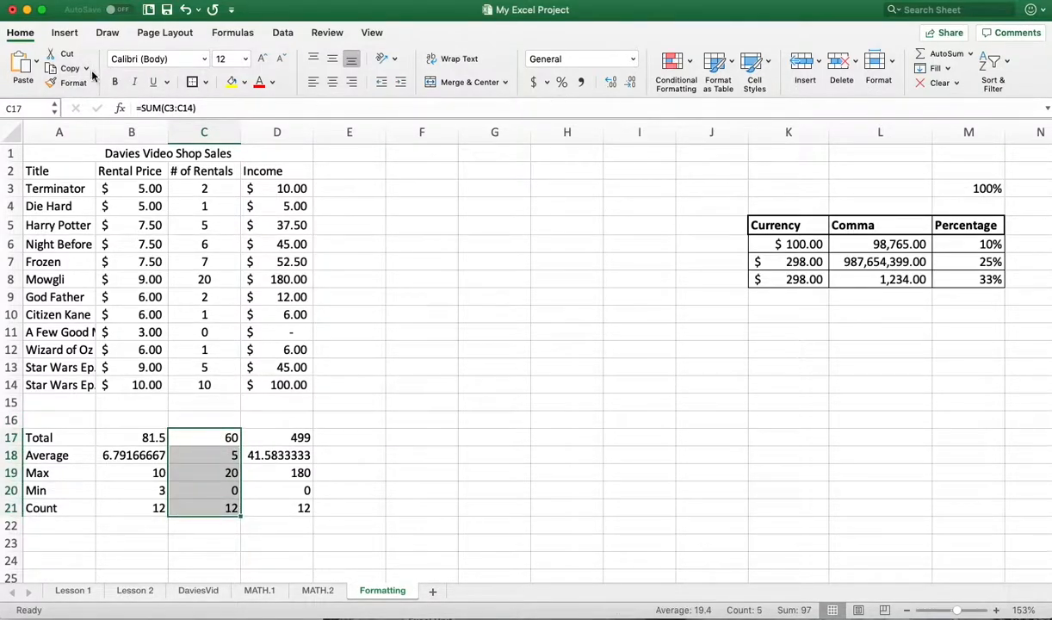
pyautogui.click(608, 473)
pyautogui.click(231, 437)
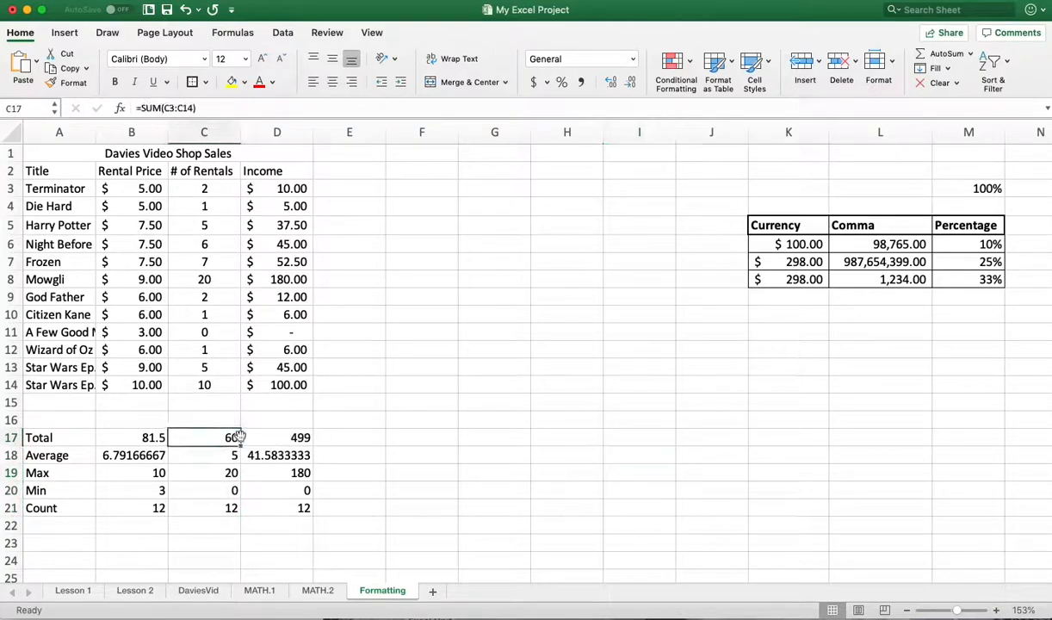
pyautogui.click(331, 82)
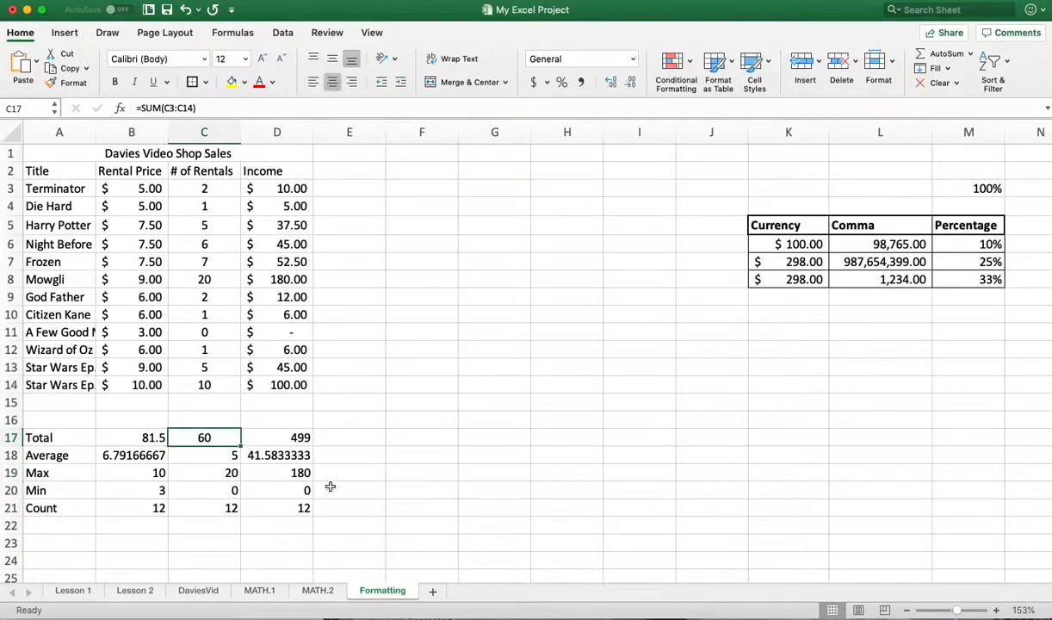
# - Copy the formatting of cell C17 to the average in cell C18 with the format painter
pyautogui.click(73, 82)
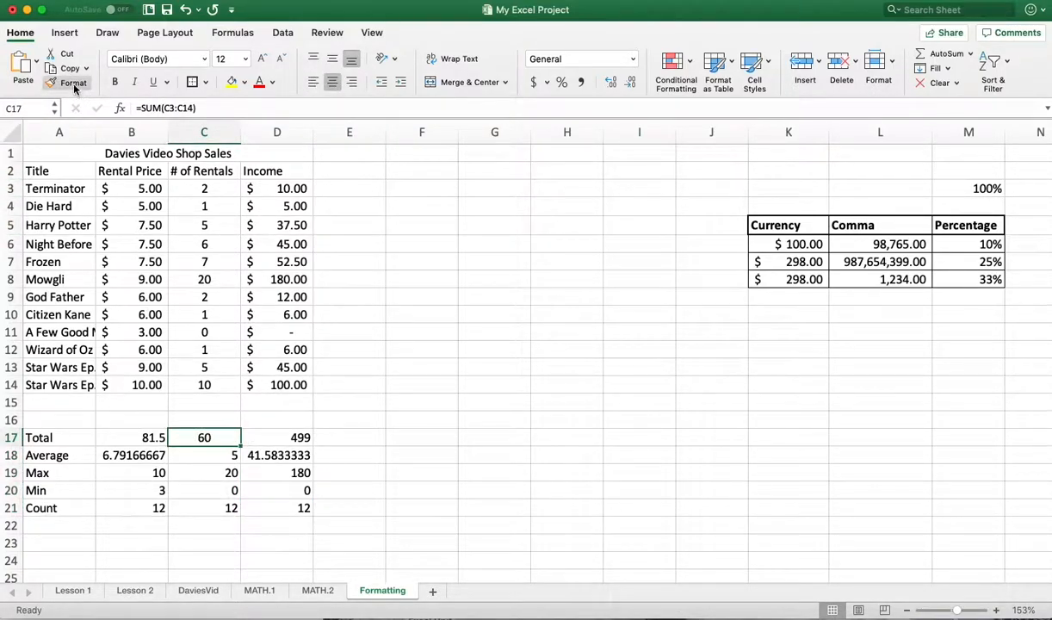
pyautogui.click(73, 83)
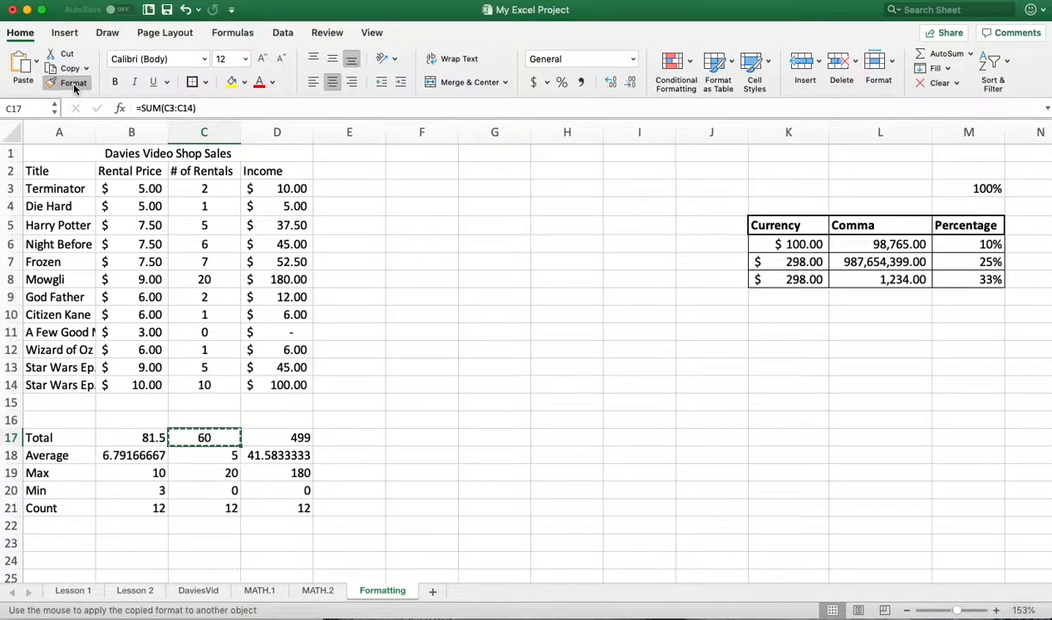
pyautogui.click(209, 458)
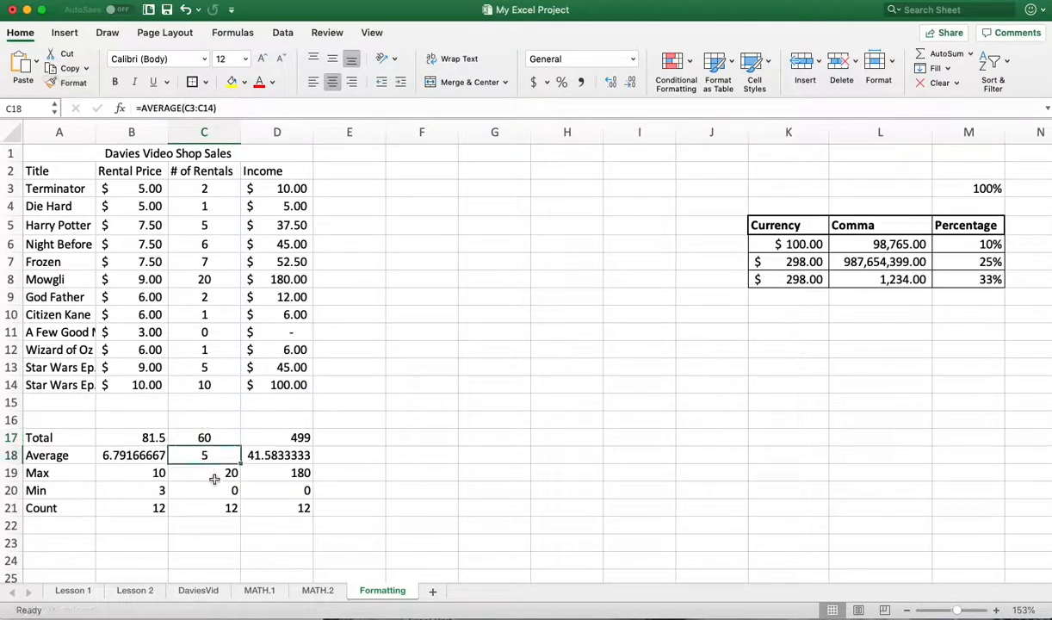
pyautogui.click(215, 479)
pyautogui.click(215, 490)
pyautogui.click(203, 475)
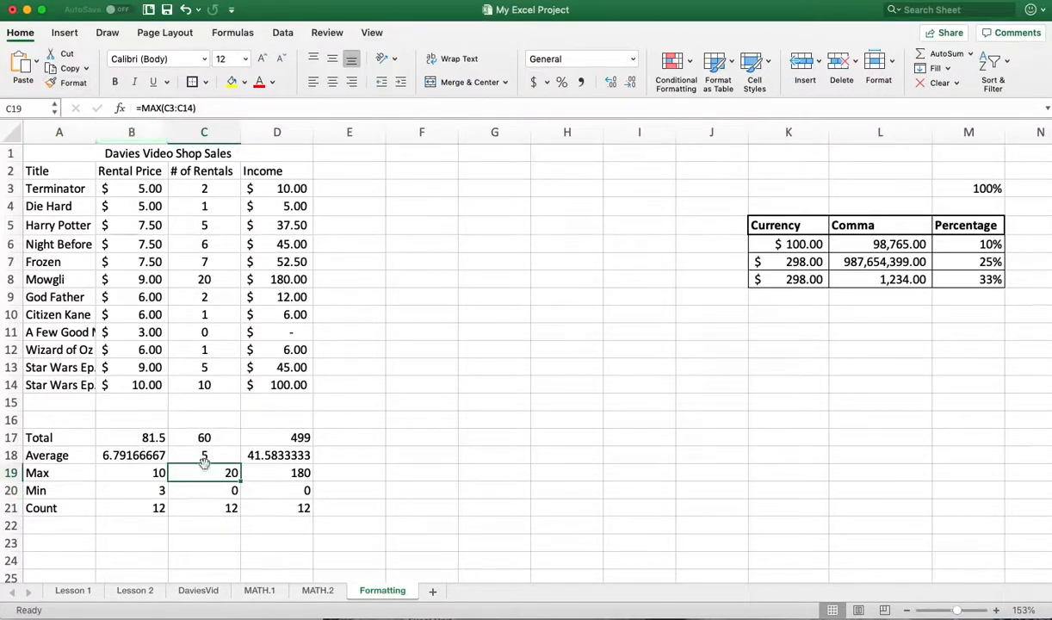
# - Copy the formatting of cell C18 to the Max, Min and Count cells C19 to C21
pyautogui.click(204, 458)
pyautogui.click(71, 84)
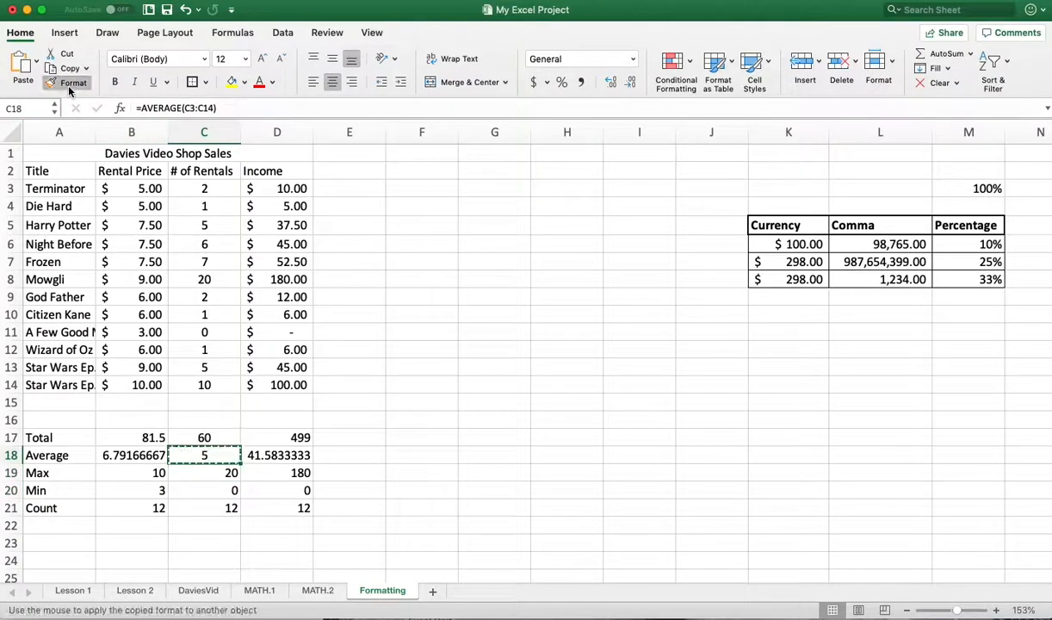
pyautogui.moveTo(209, 470); pyautogui.dragTo(223, 510)
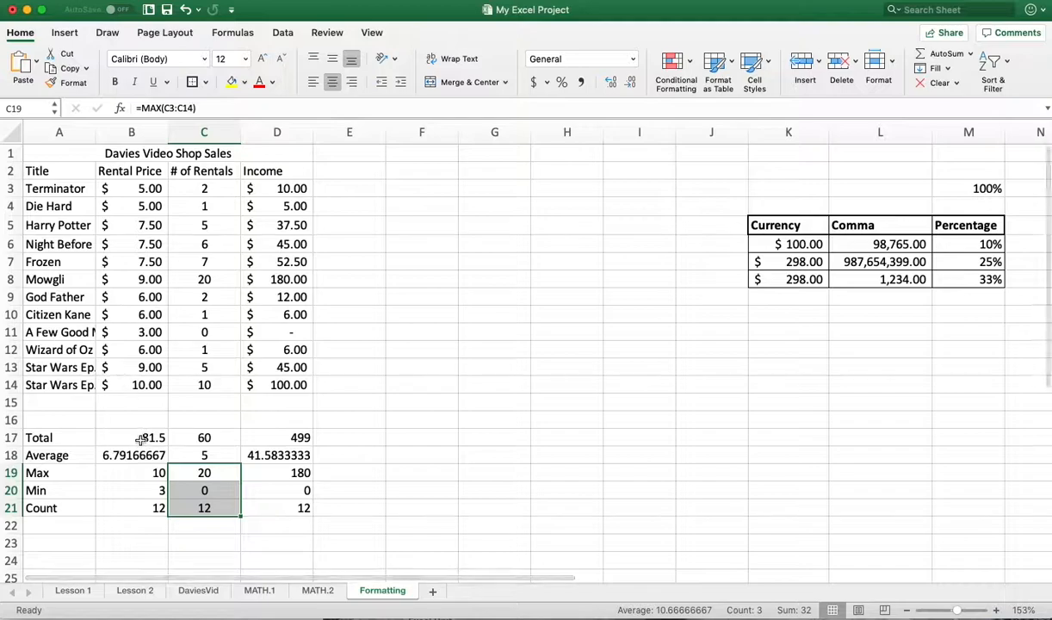
# - Apply the accounting format to the total in B17 and copy its formatting to cells B18 to B21 and D17 to D21
pyautogui.click(134, 435)
pyautogui.click(533, 81)
pyautogui.click(72, 82)
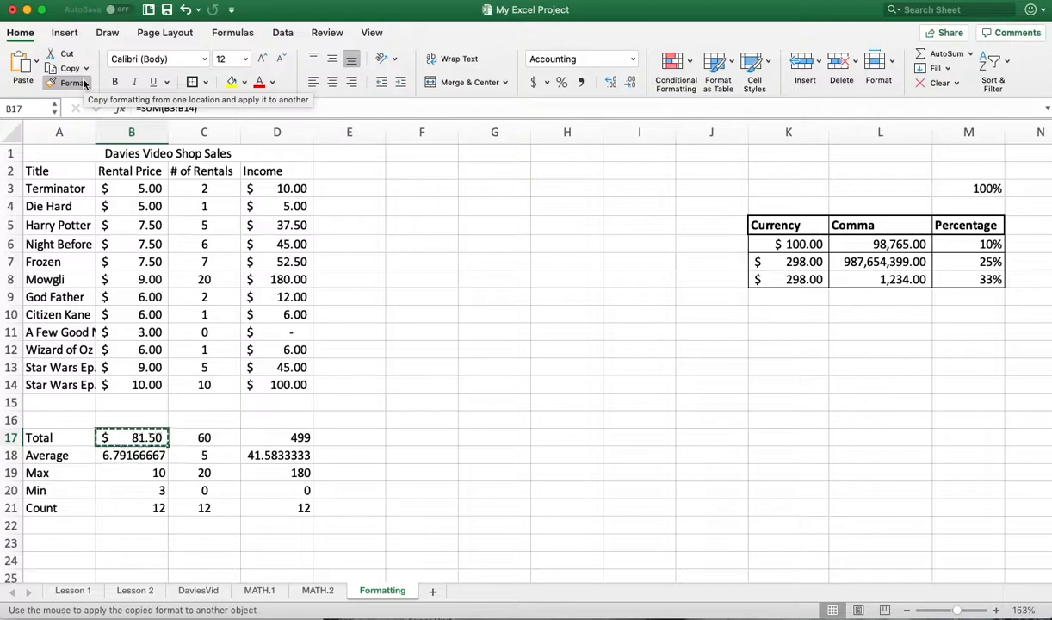
pyautogui.moveTo(129, 454)
pyautogui.mouseDown()
pyautogui.moveTo(125, 477)
pyautogui.moveTo(148, 509)
pyautogui.mouseUp()
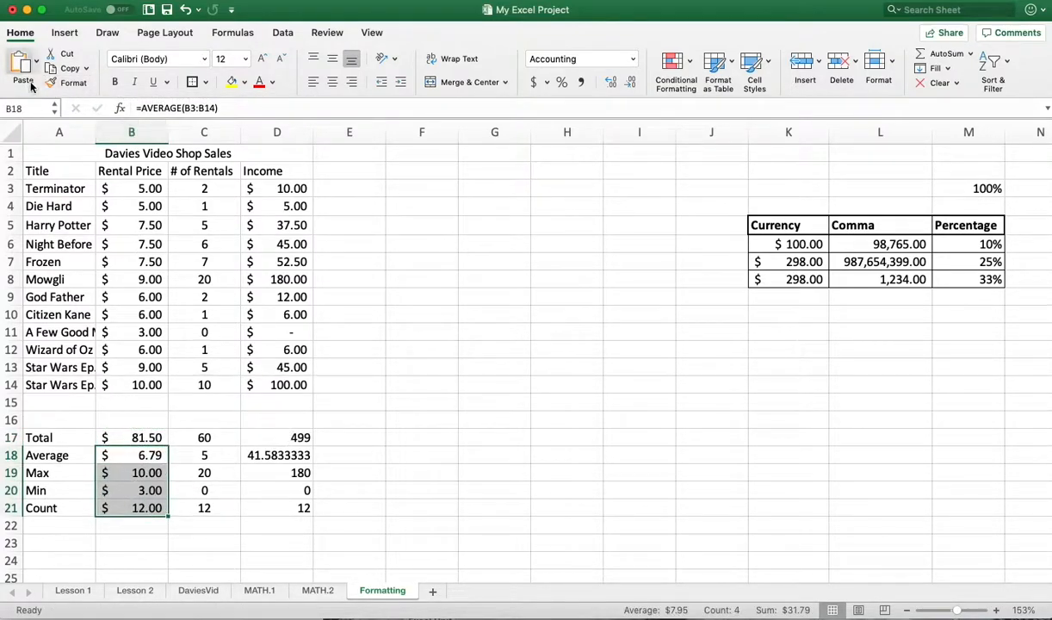
pyautogui.click(69, 83)
pyautogui.moveTo(287, 438); pyautogui.dragTo(291, 508)
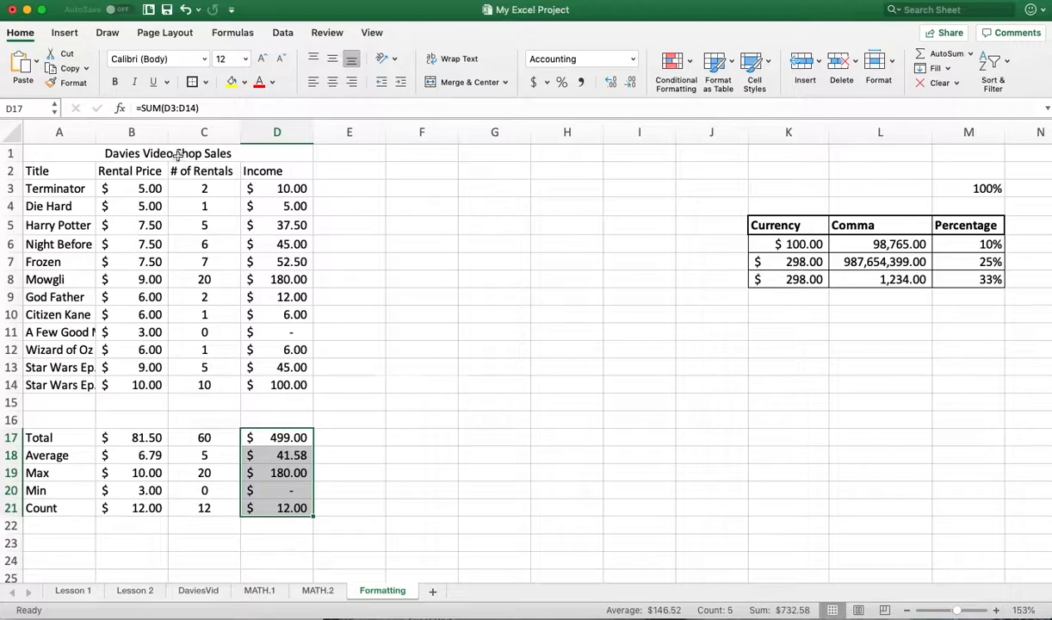
# - Apply a thick box border around the Income summary cells D17 to D21
pyautogui.click(192, 81)
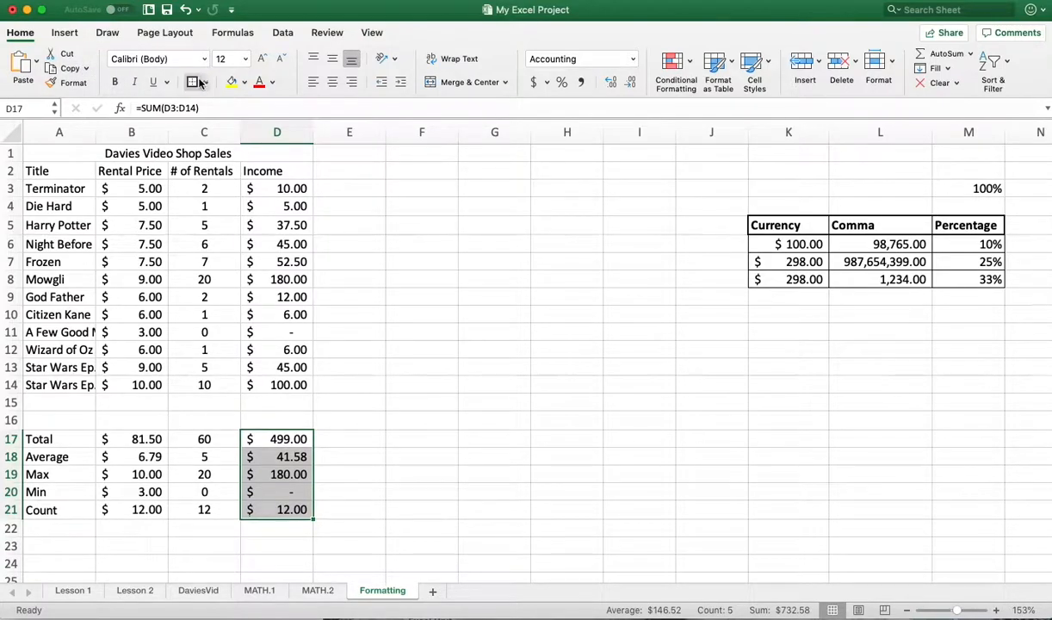
pyautogui.click(205, 83)
pyautogui.click(255, 252)
# - Apply all borders to the whole sales table, cells A1 to D21
pyautogui.moveTo(36, 149); pyautogui.dragTo(276, 510)
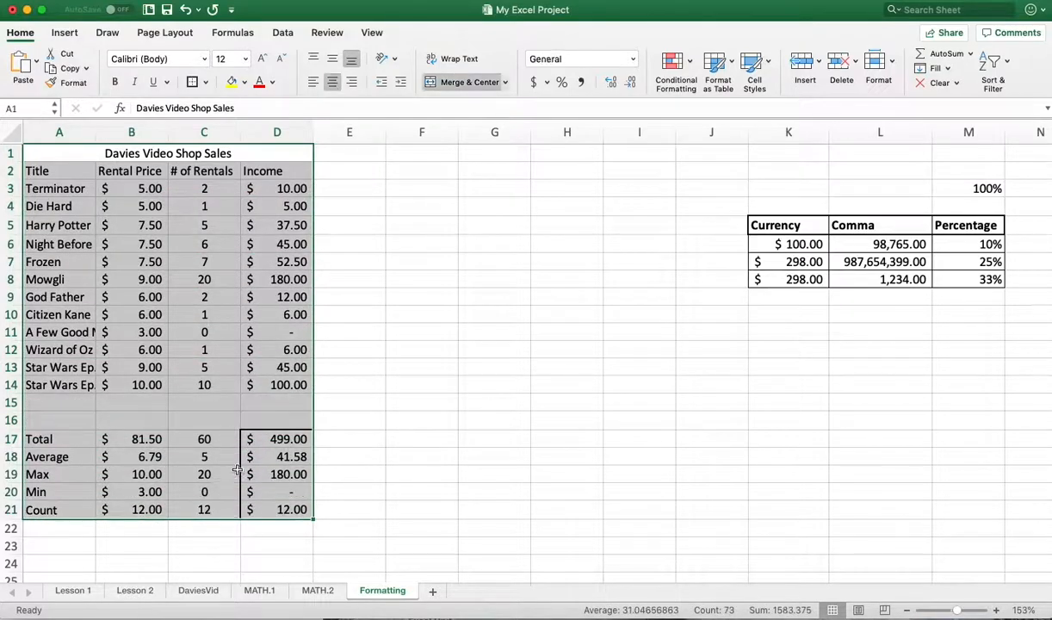
pyautogui.click(205, 83)
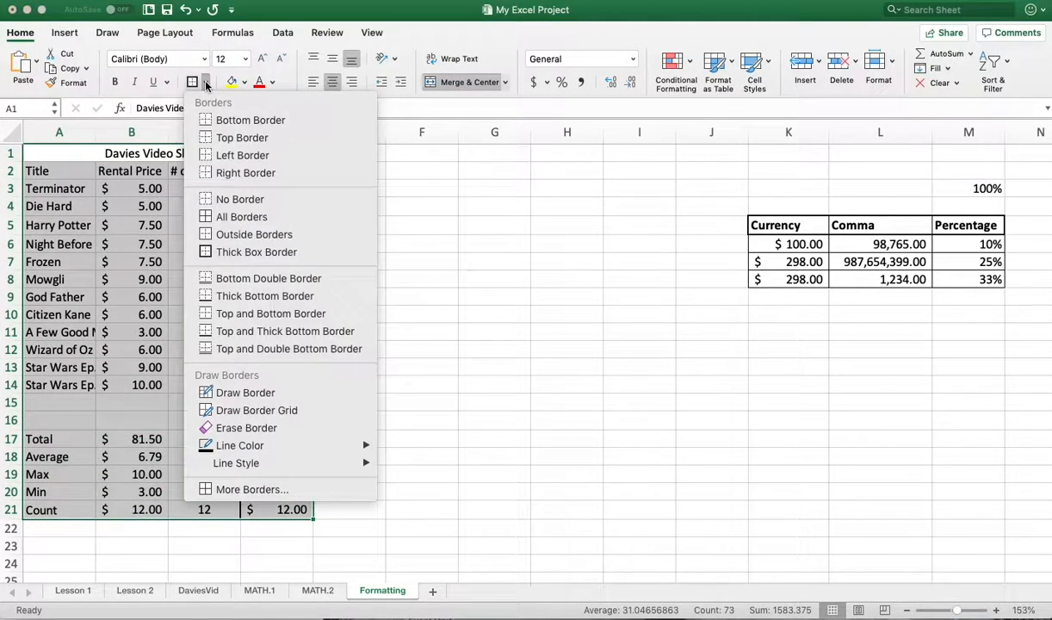
pyautogui.click(236, 218)
pyautogui.click(348, 188)
# - Put a thick box border around the title and header rows, cells A1 to D2
pyautogui.moveTo(285, 165); pyautogui.dragTo(65, 146)
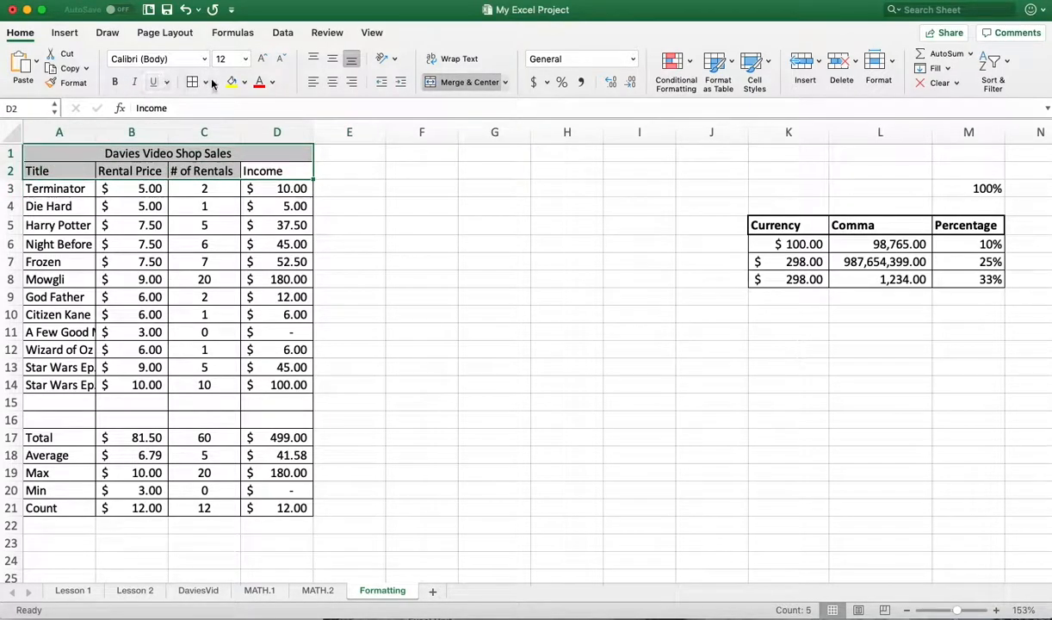
pyautogui.click(205, 83)
pyautogui.click(204, 248)
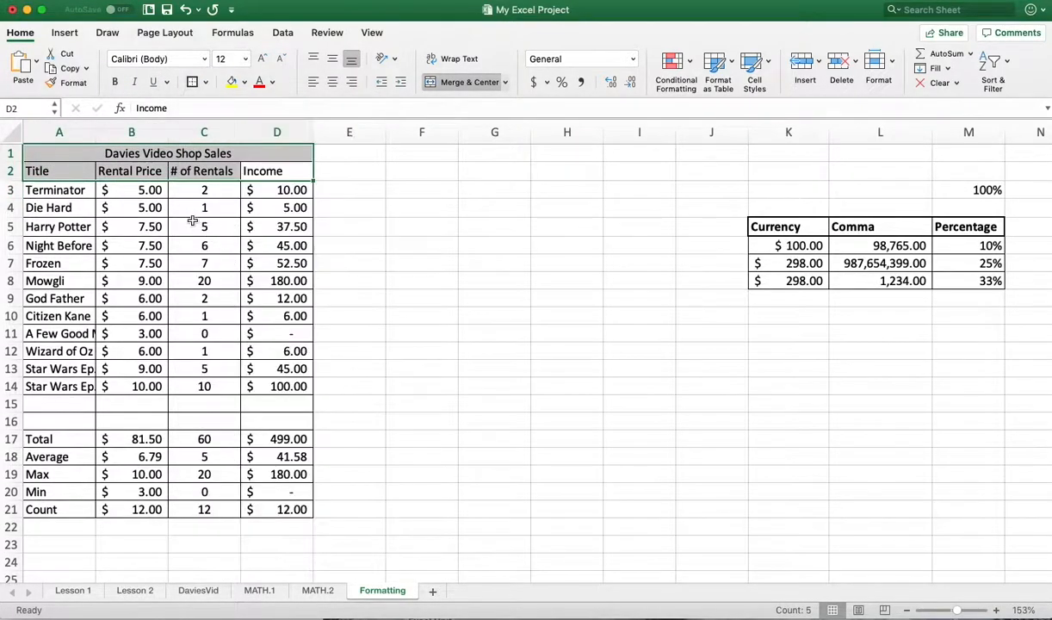
# - Bold the labels in cells A2 to A21 and the title and header rows, cells A1 to D2
pyautogui.click(62, 207)
pyautogui.moveTo(57, 166); pyautogui.dragTo(86, 509)
pyautogui.click(115, 82)
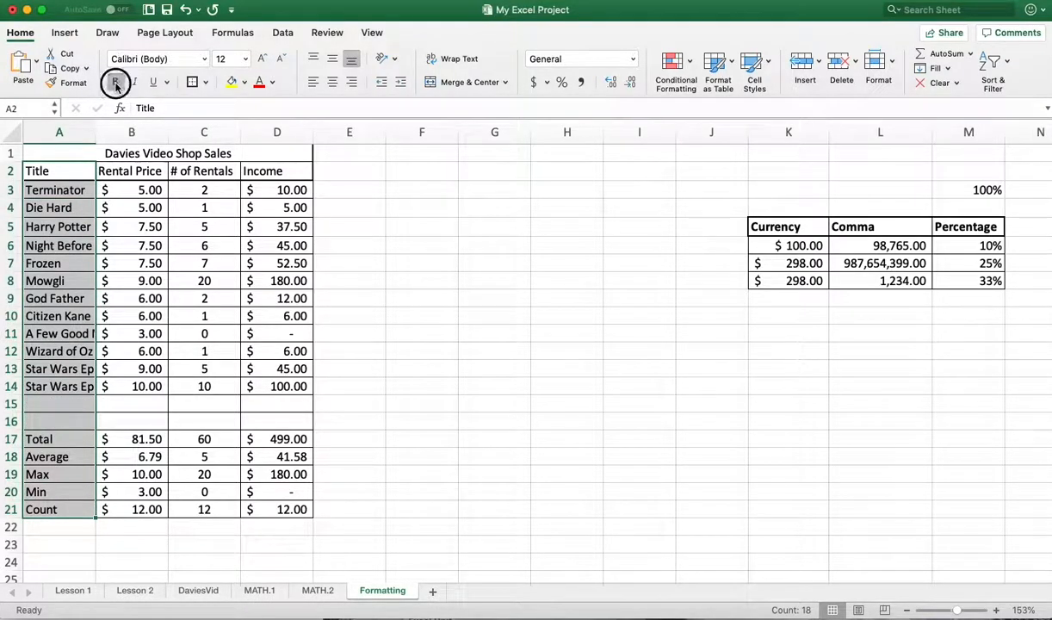
pyautogui.moveTo(276, 170); pyautogui.dragTo(94, 144)
pyautogui.click(115, 82)
pyautogui.click(222, 134)
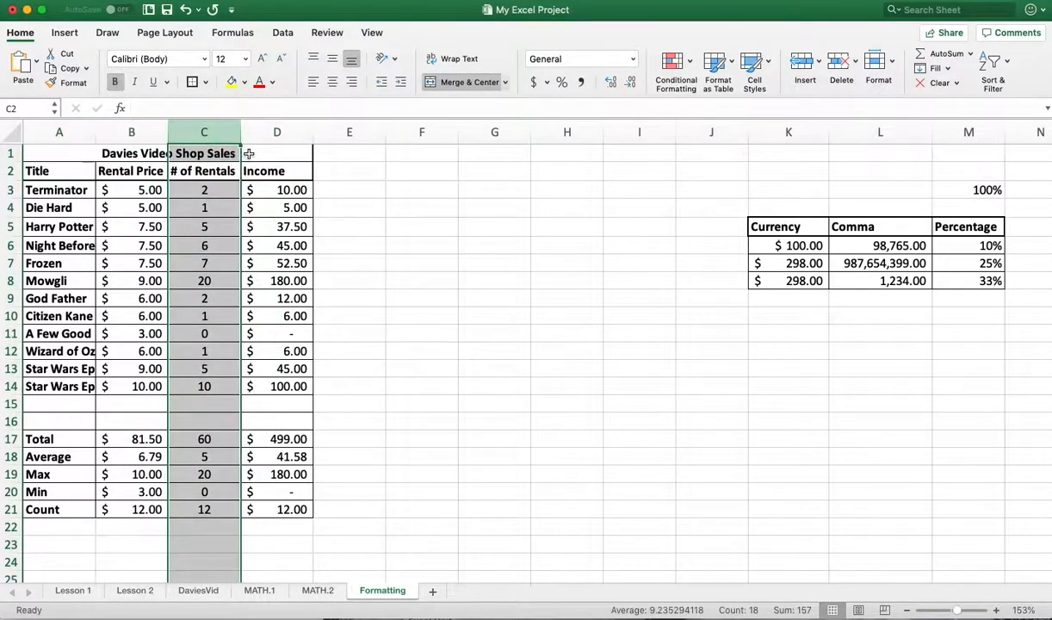
# - Enlarge the Davies Video Shop Sales title to font size 16 and give its merged cell a yellow fill
pyautogui.click(238, 148)
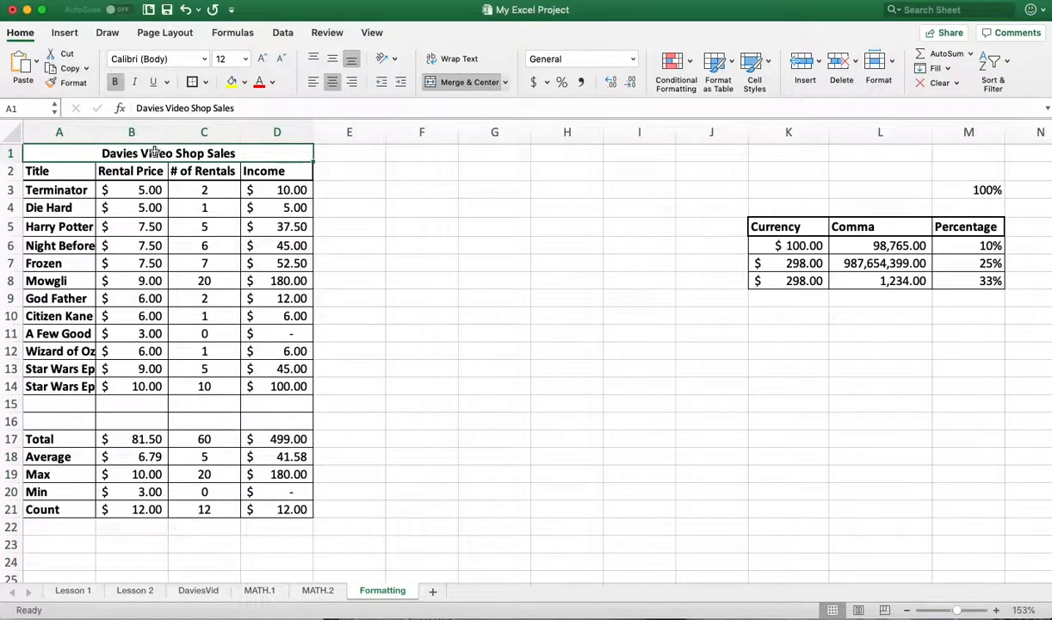
pyautogui.click(262, 58)
pyautogui.click(262, 58)
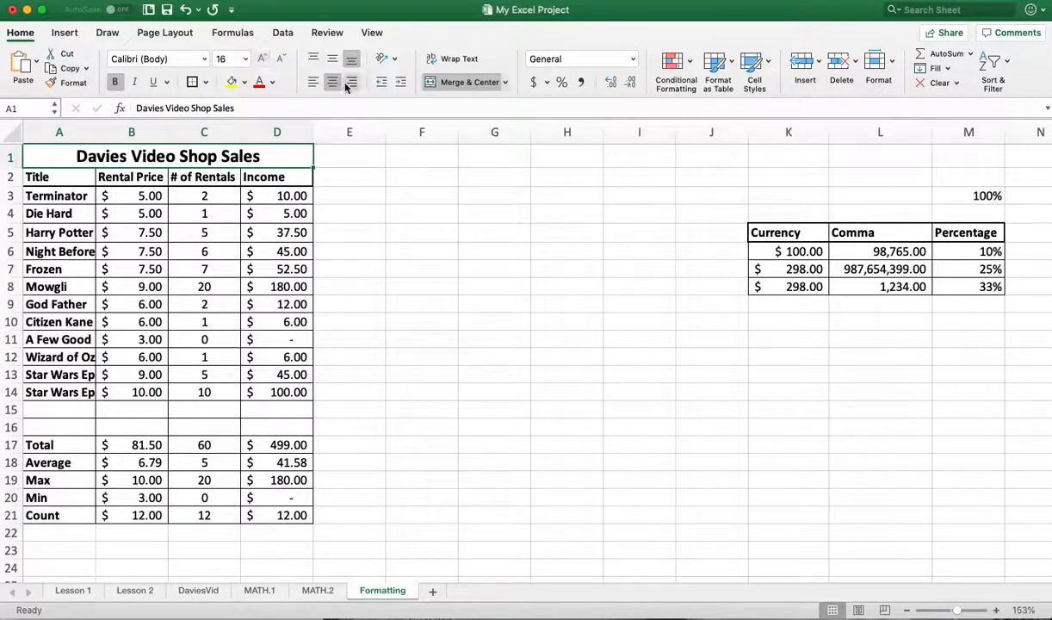
pyautogui.click(242, 82)
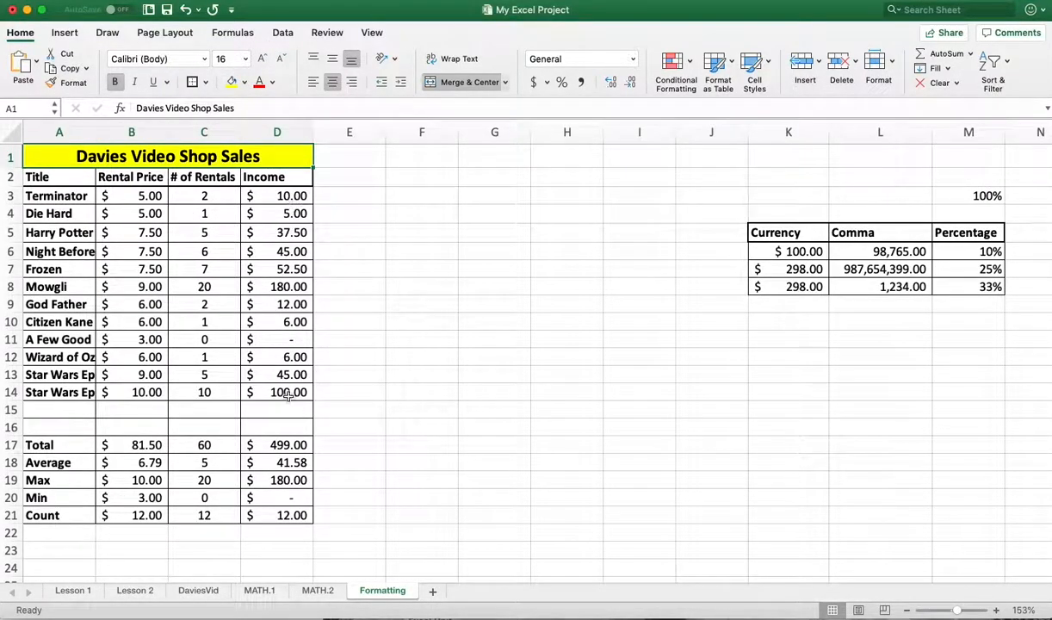
# - Fill the Total row's values in cells B17 to D17 with a light orange theme colour
pyautogui.click(284, 444)
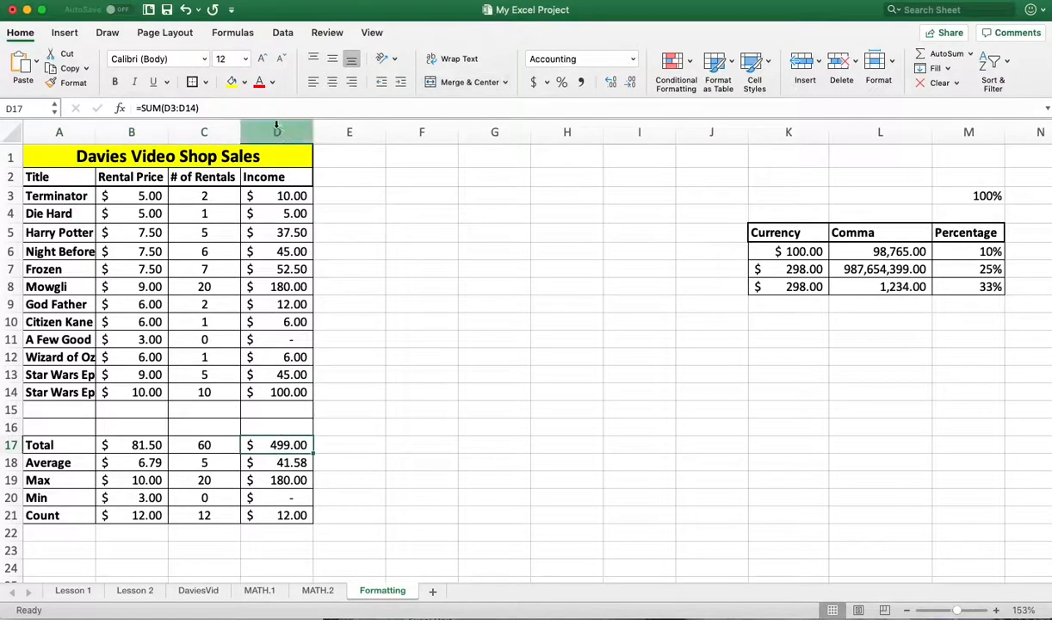
pyautogui.click(244, 83)
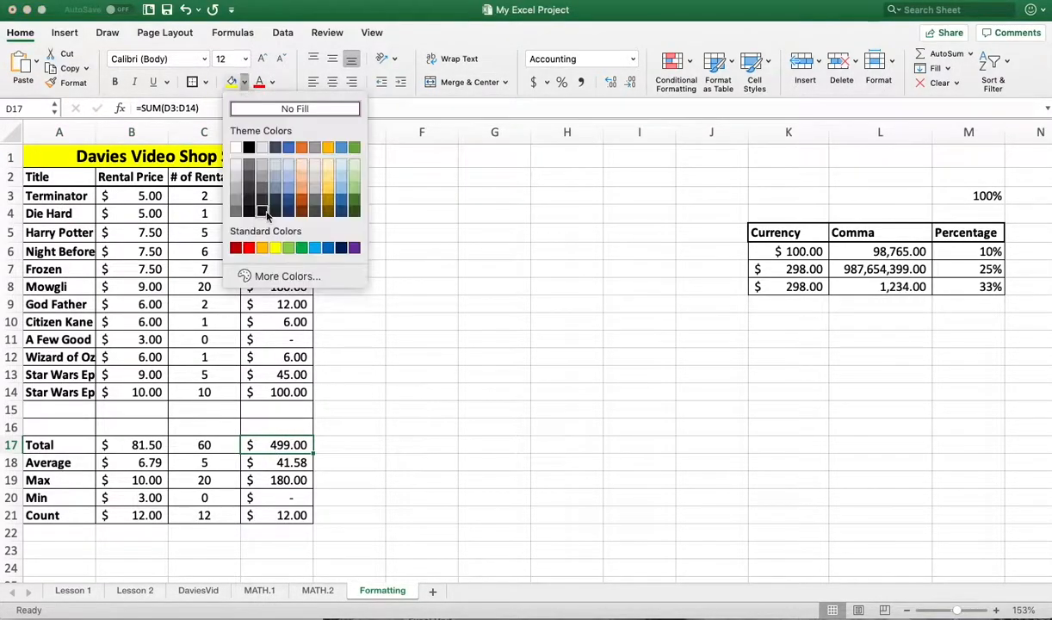
pyautogui.click(301, 176)
pyautogui.moveTo(207, 444); pyautogui.dragTo(136, 444)
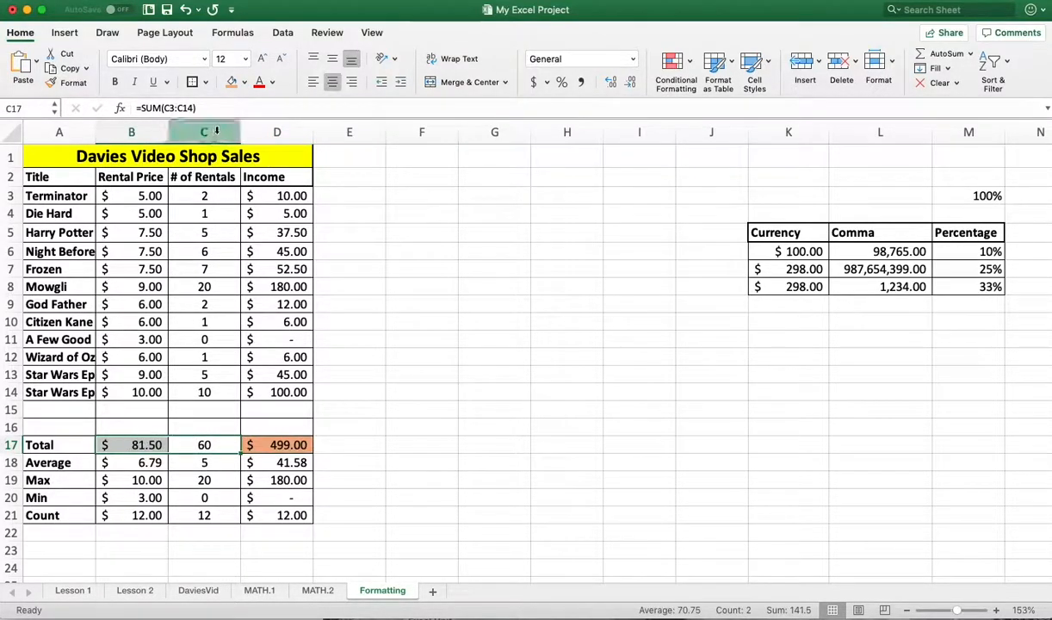
pyautogui.click(232, 83)
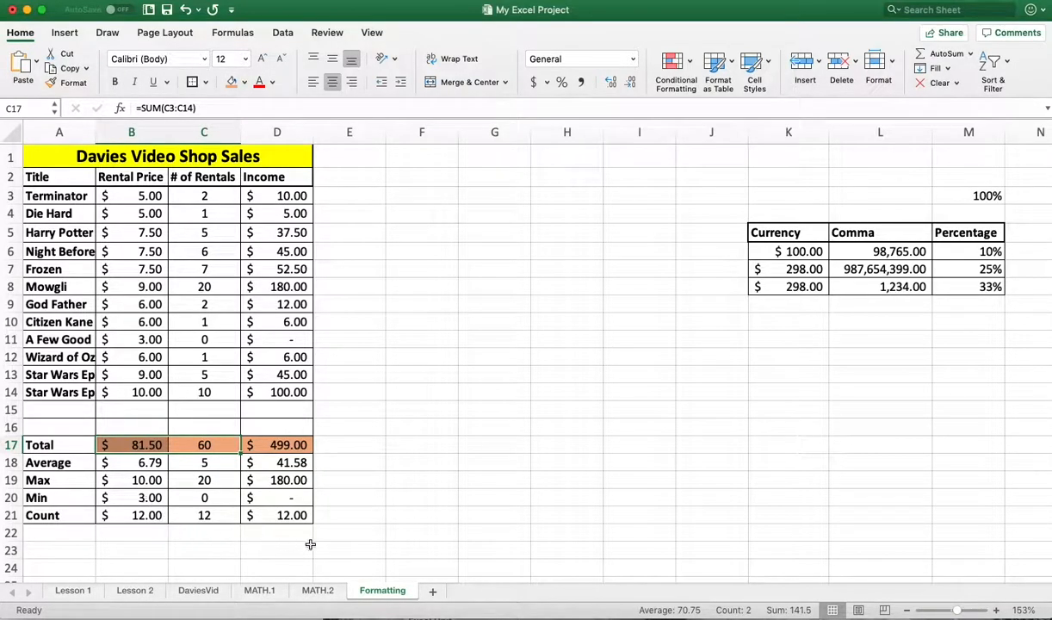
pyautogui.click(366, 498)
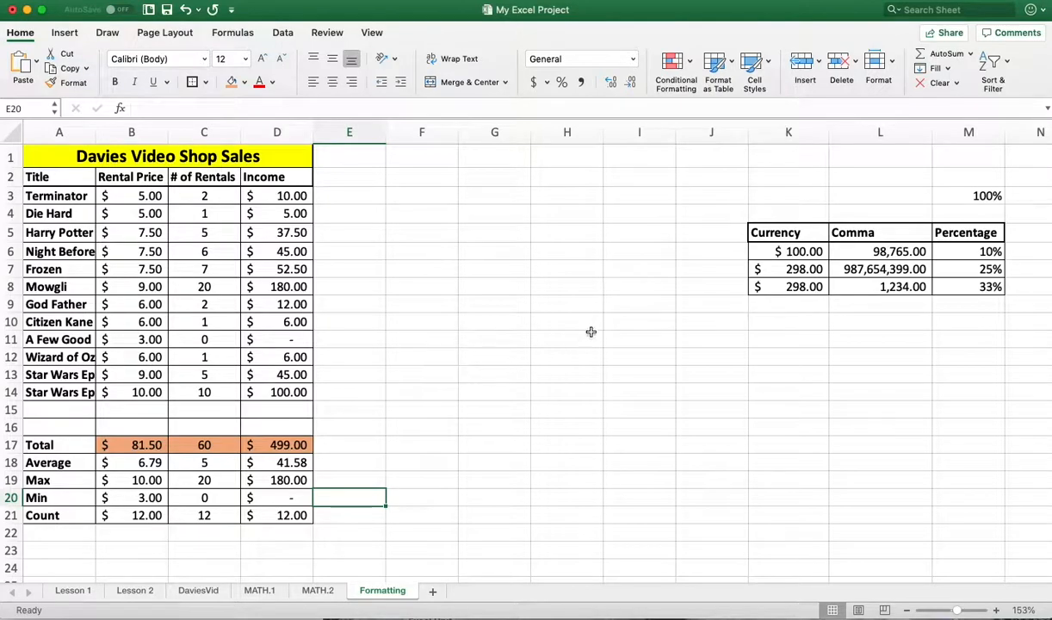